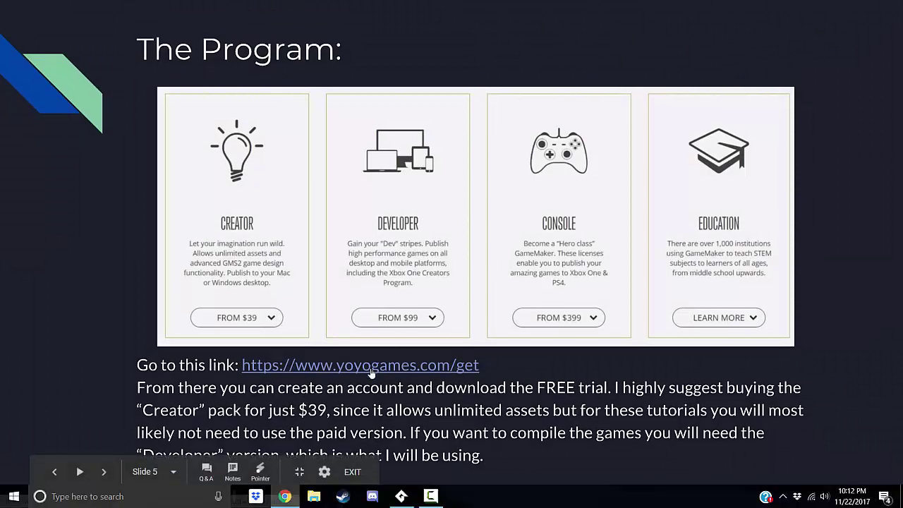
Open the yoyogames.com/get page from the slide and scroll through the licence options.
click(372, 366)
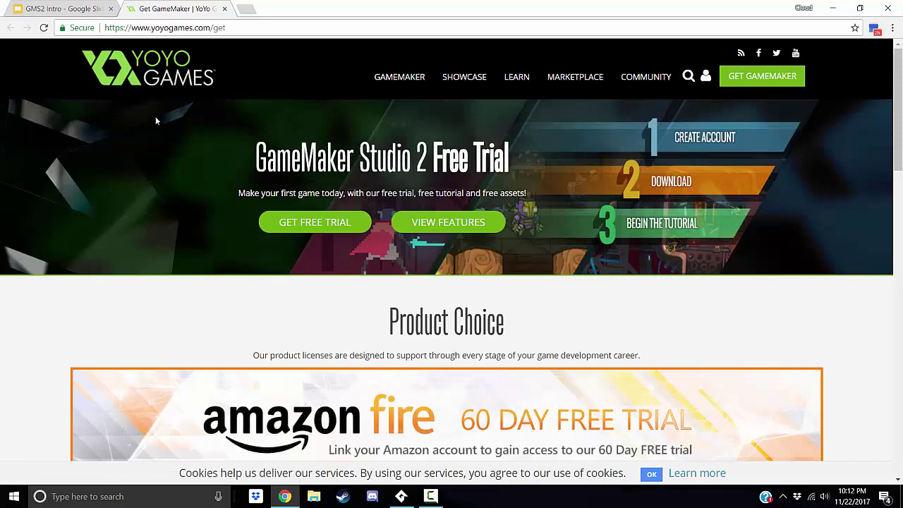
scroll(367, 233, down, 4)
scroll(315, 313, down, 2)
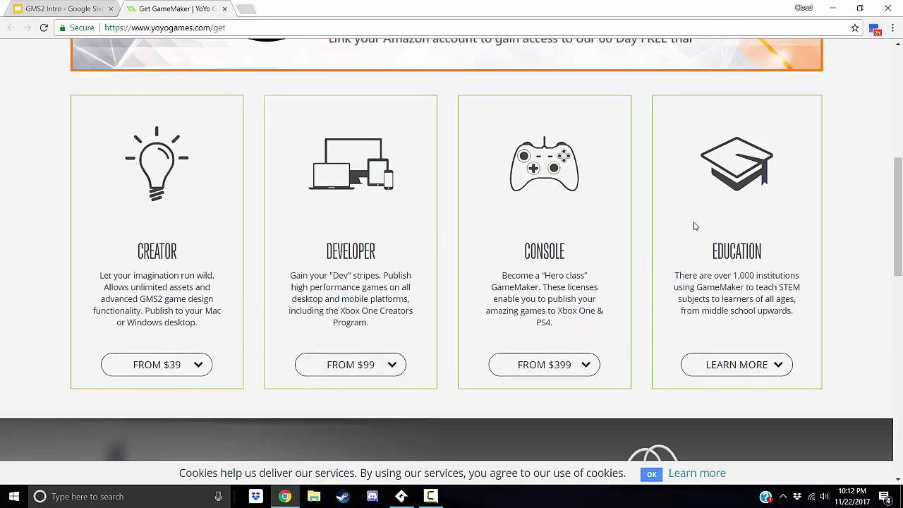
scroll(644, 284, up, 4)
scroll(539, 200, up, 1)
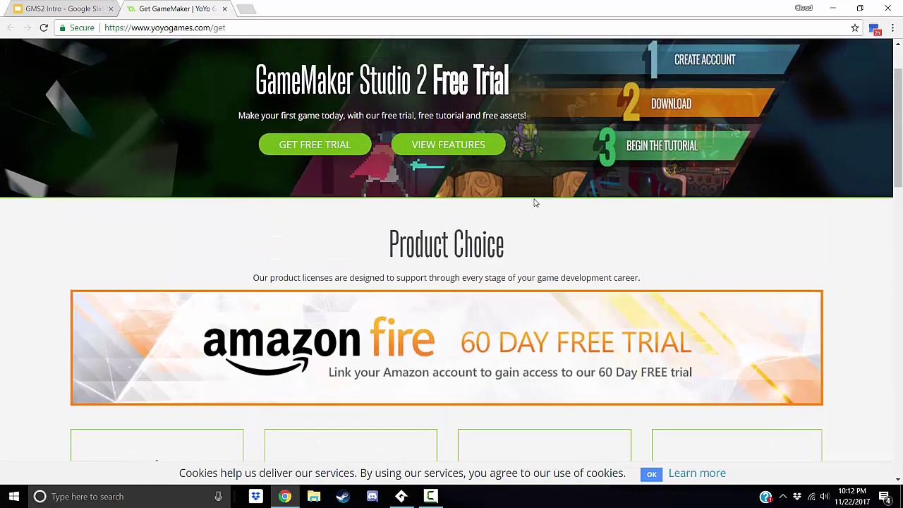
scroll(534, 203, up, 2)
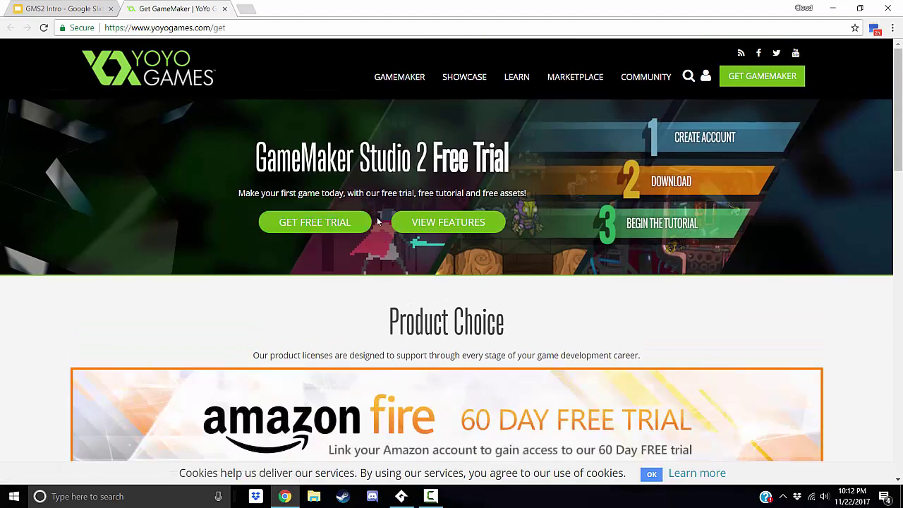
Open GET FREE TRIAL in a new tab, view the YoYo account login page, then close it.
right_click(323, 224)
key(Escape)
middle_click(336, 225)
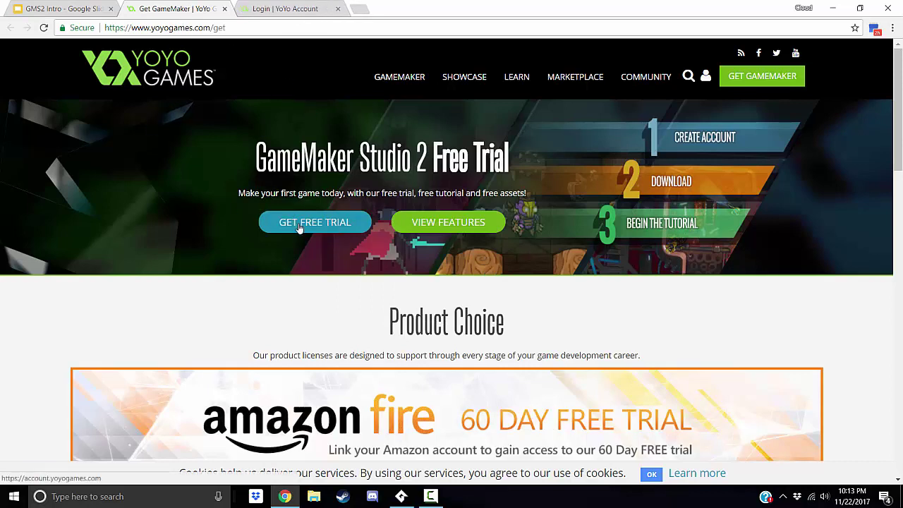
click(267, 9)
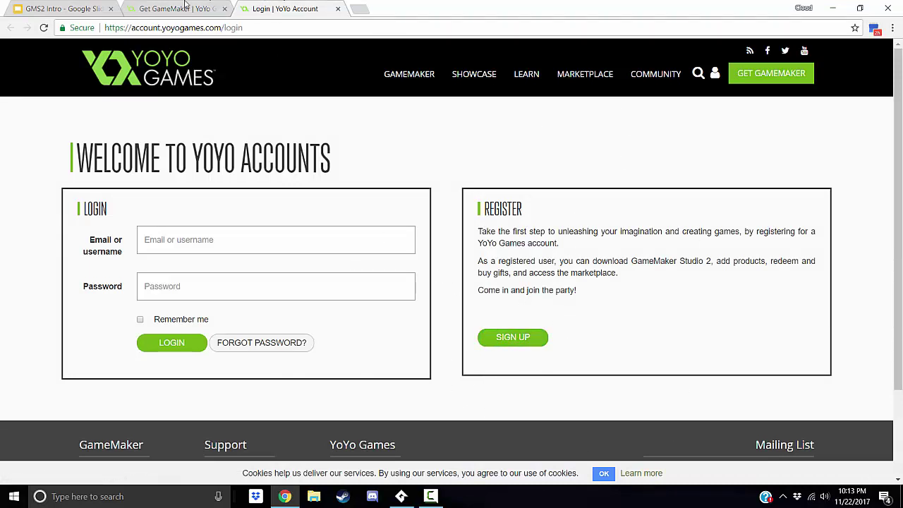
click(182, 9)
click(303, 9)
click(338, 9)
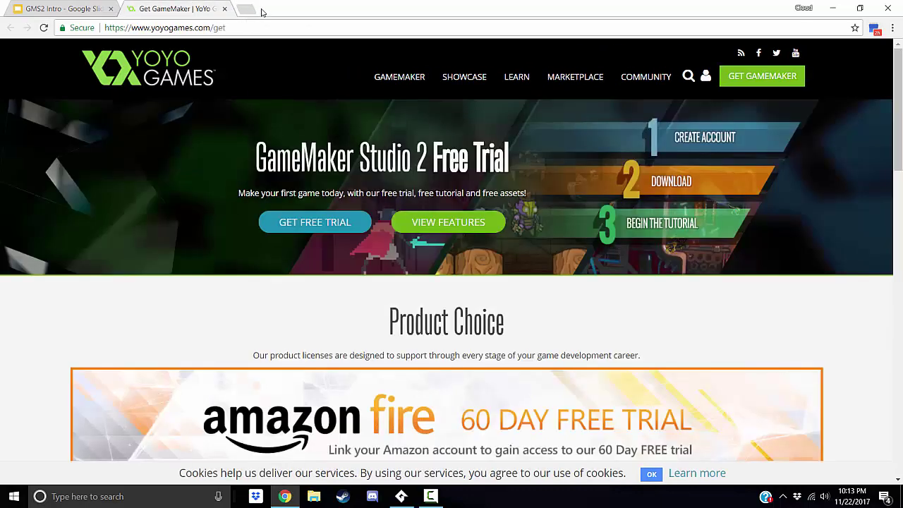
scroll(462, 275, down, 2)
scroll(463, 275, down, 5)
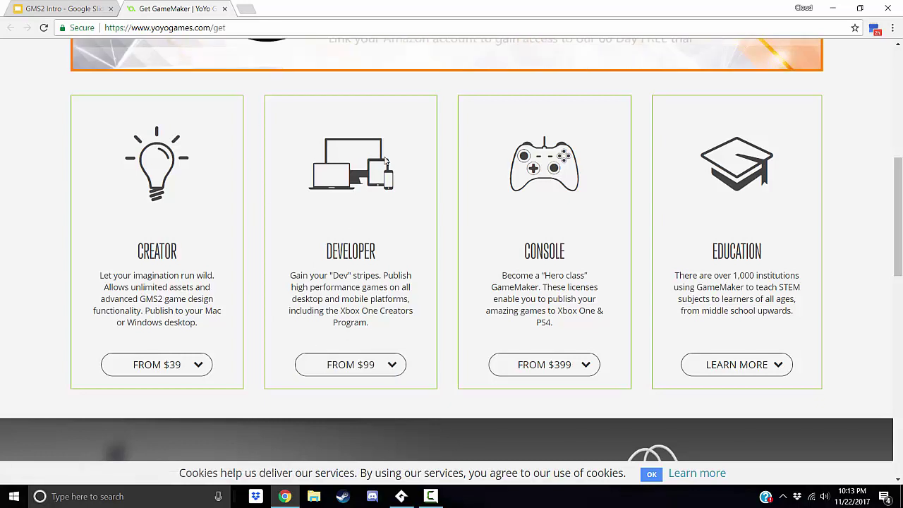
scroll(347, 208, up, 5)
Close the YoYo tab, finish the slideshow at 'End of Part 1', and switch to GameMaker Studio 2.
click(224, 9)
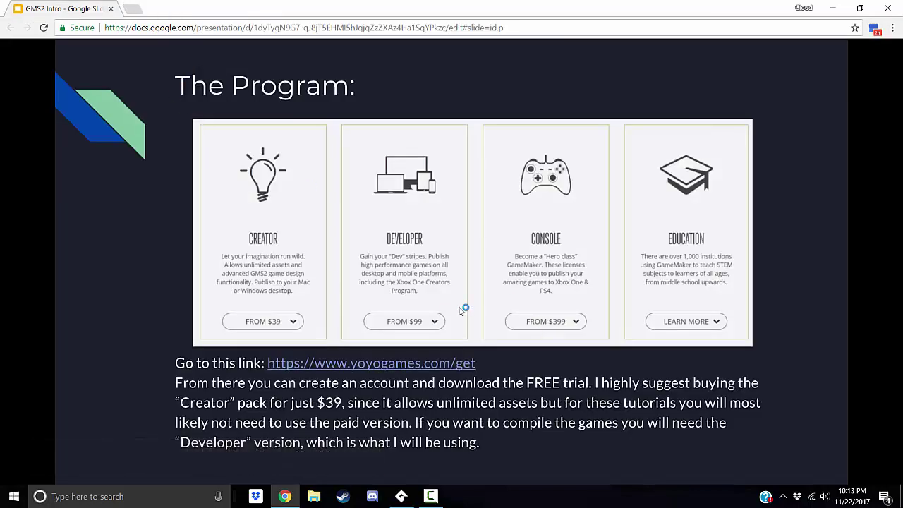
key(ctrl+shift+f)
click(740, 326)
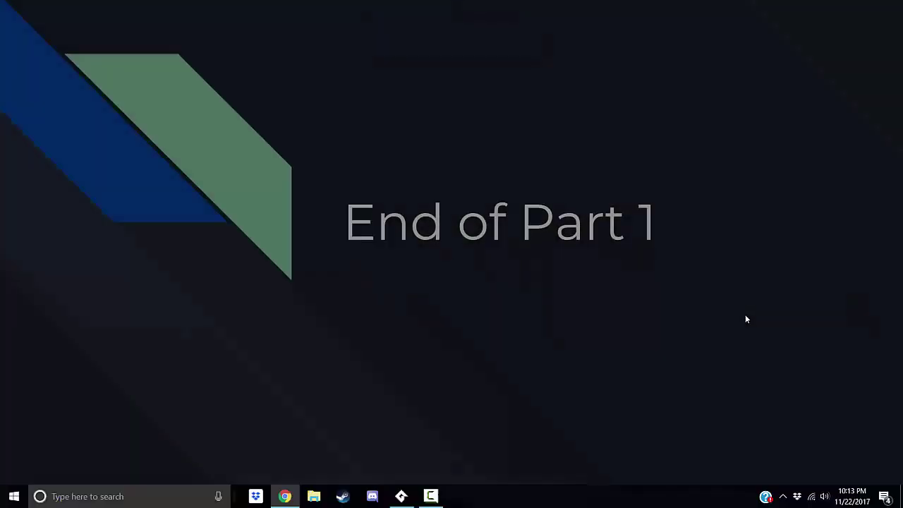
key(Escape)
scroll(77, 259, up, 1)
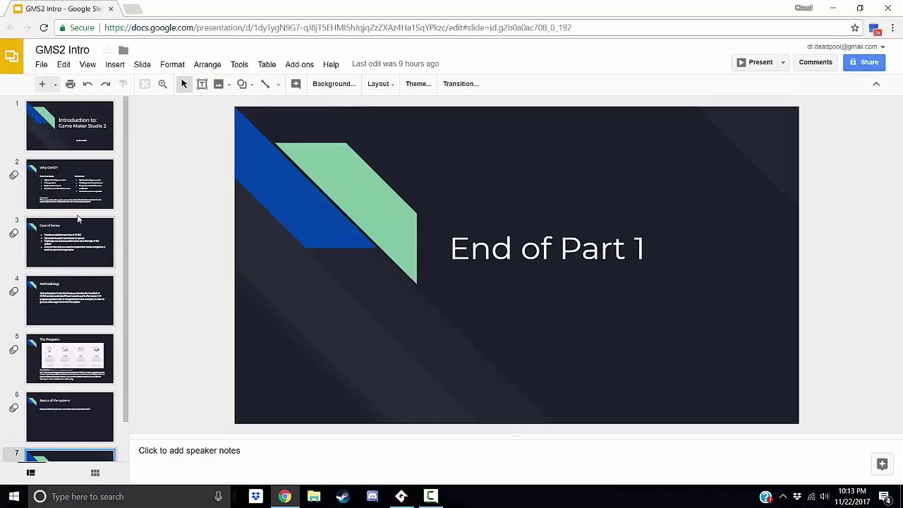
click(430, 497)
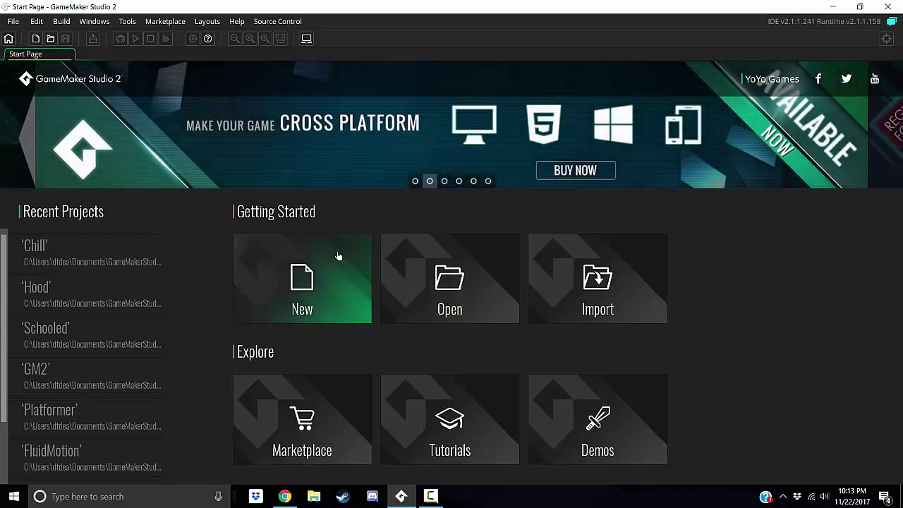
Start a new GameMaker Language project and save it as 'Example'.
click(331, 259)
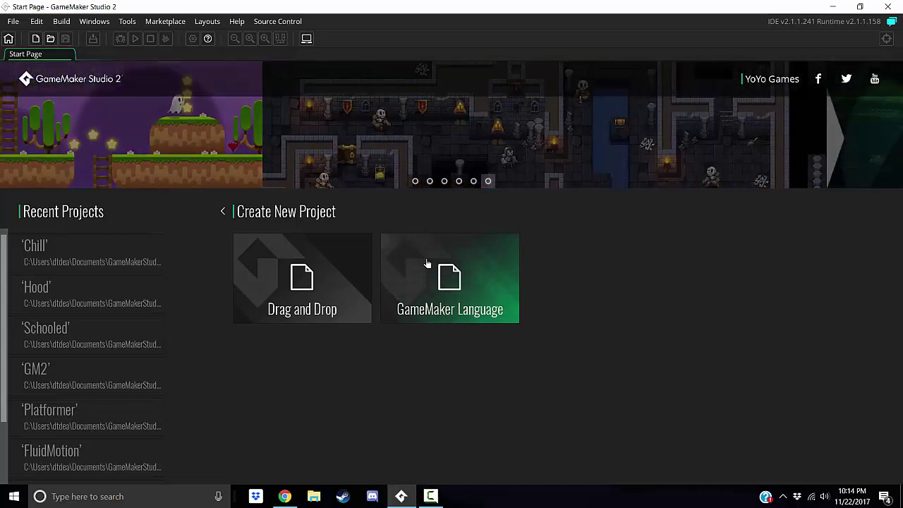
click(427, 264)
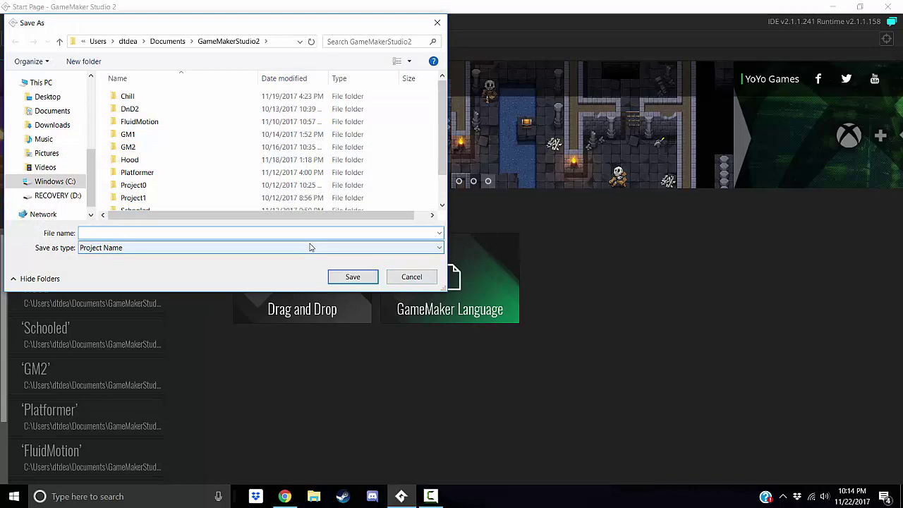
text(Example)
key(Return)
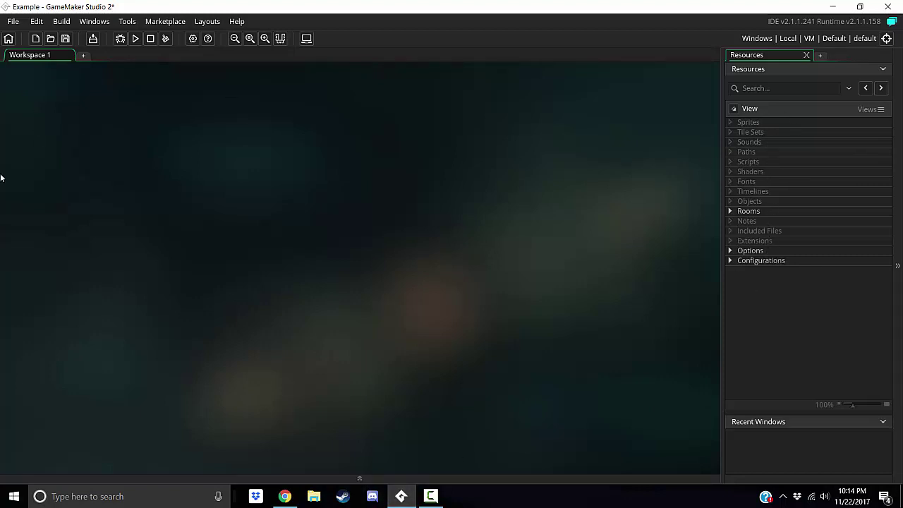
Save the project and open room0, zoomed out to show the whole 1024x768 room.
key(ctrl+s)
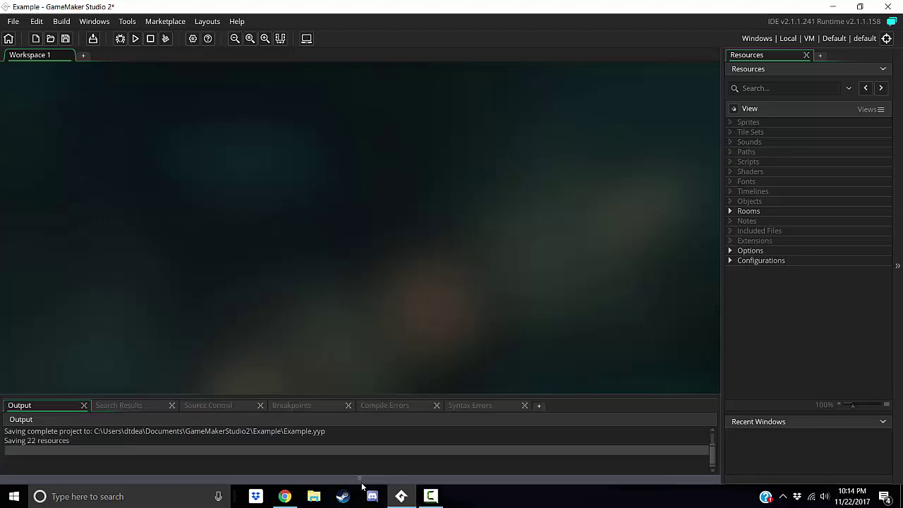
click(756, 122)
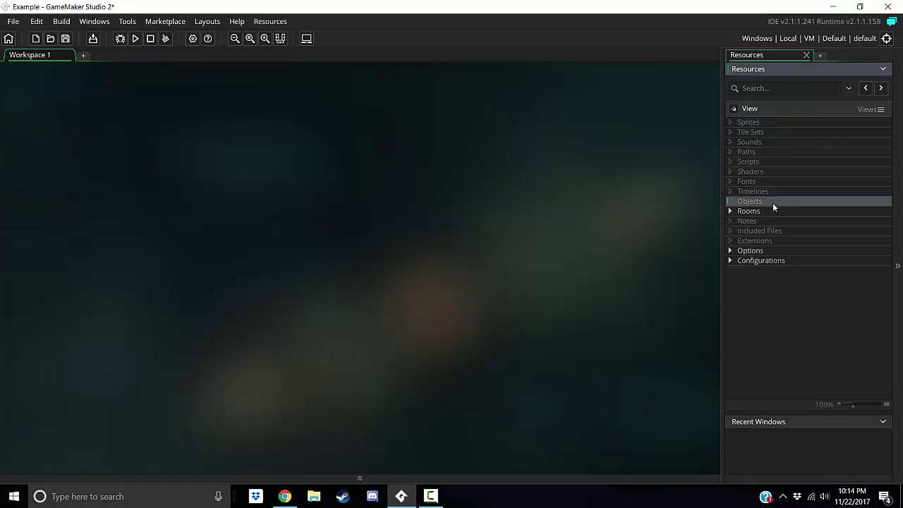
click(764, 261)
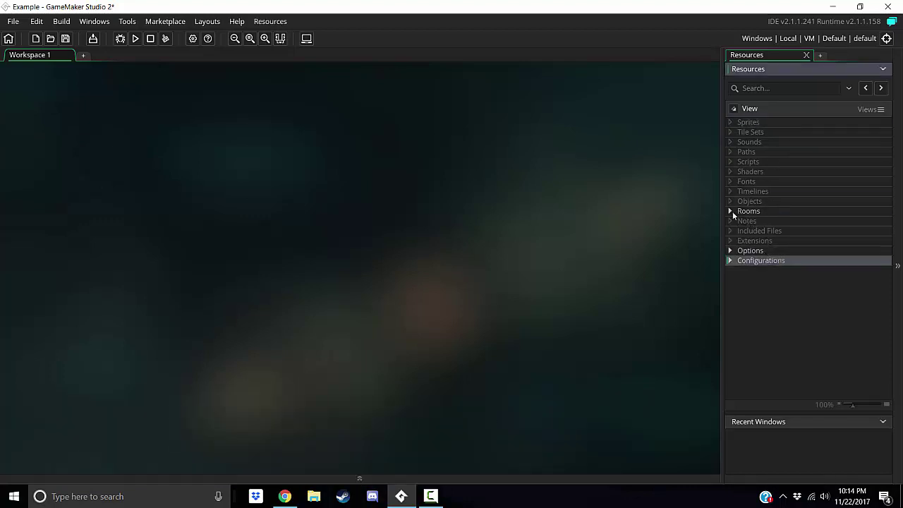
click(731, 211)
double_click(758, 223)
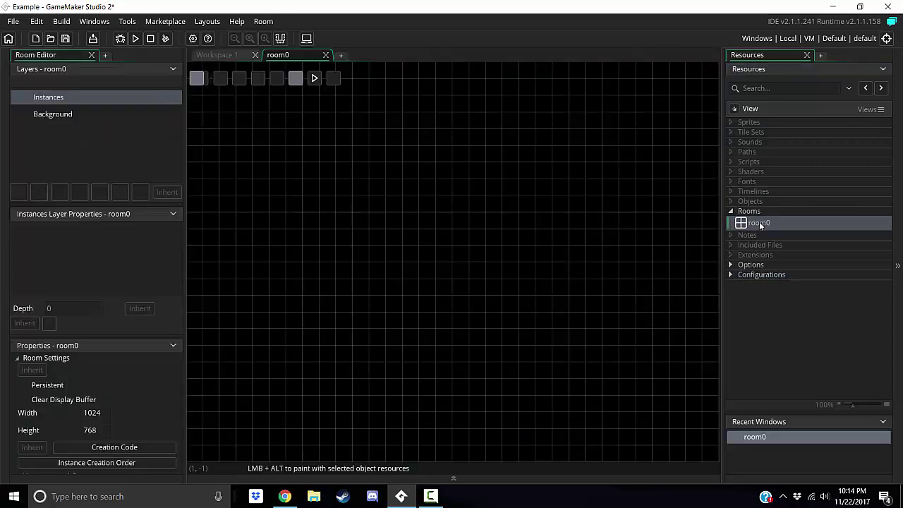
click(592, 77)
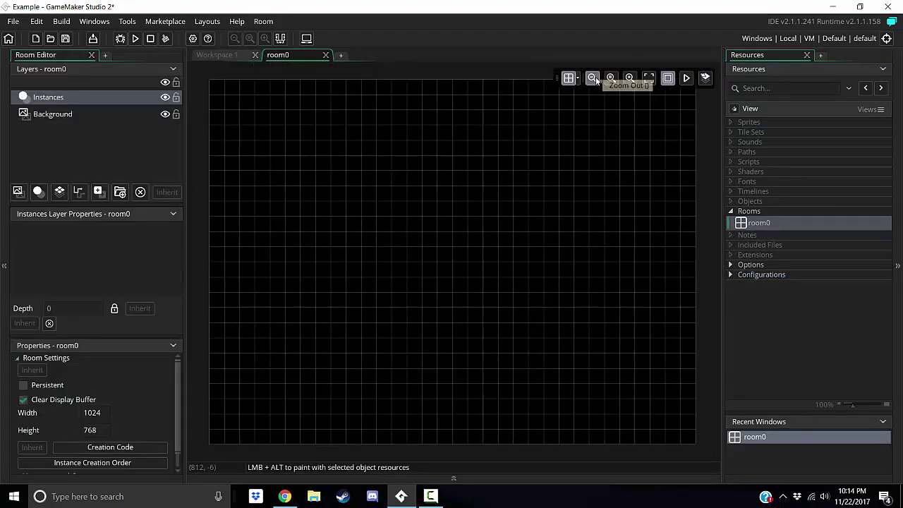
click(593, 78)
Test-run the empty game and close its window.
ctrl+scroll(393, 185, up, 2)
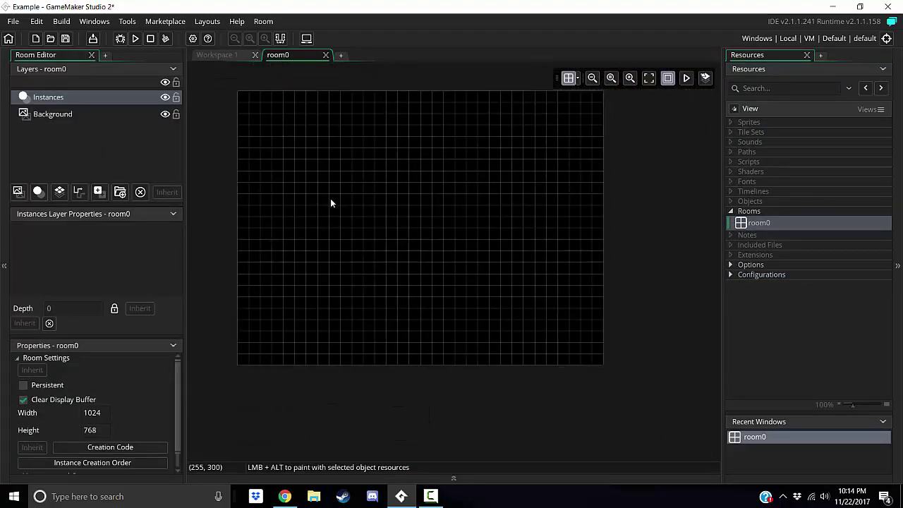
ctrl+scroll(334, 203, down, 2)
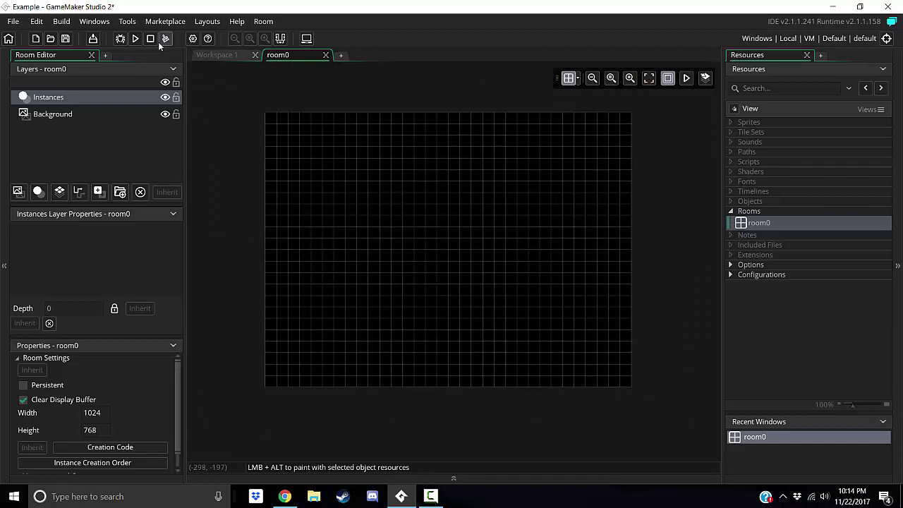
click(134, 39)
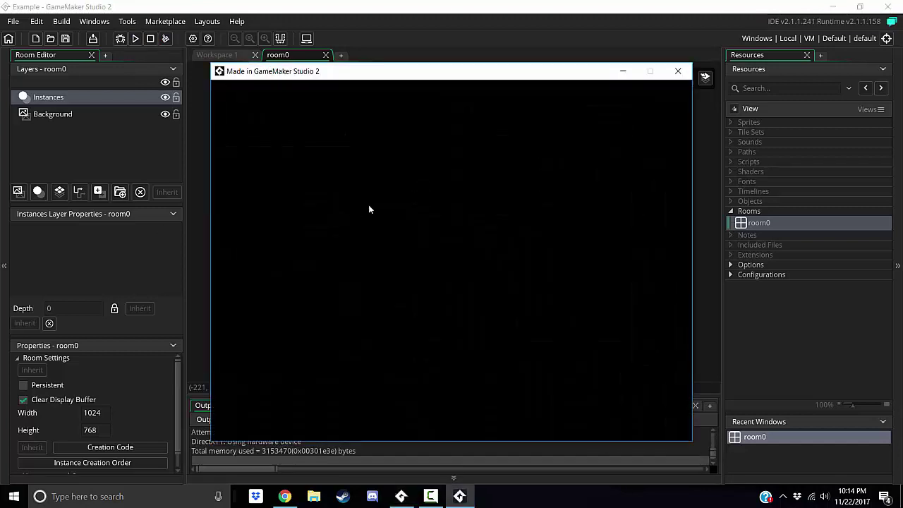
click(682, 72)
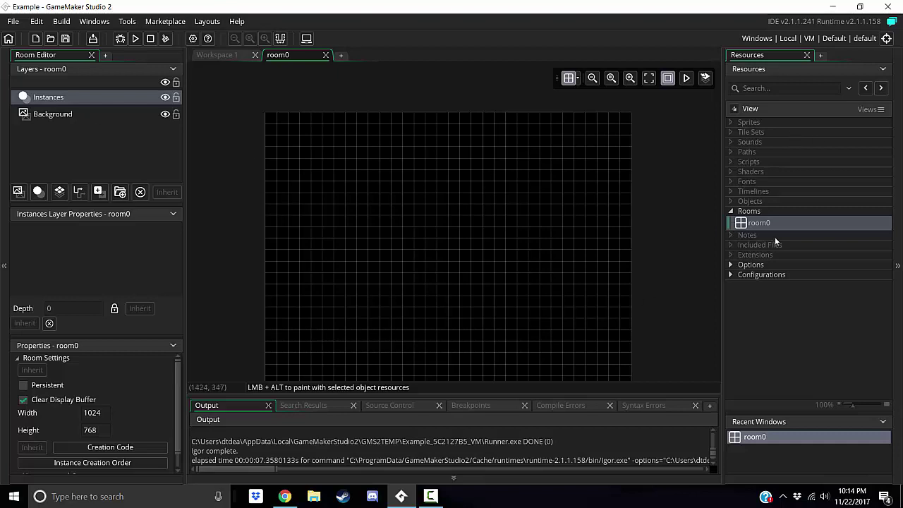
Create a new sprite, sprite0, from the Sprites group.
right_click(775, 120)
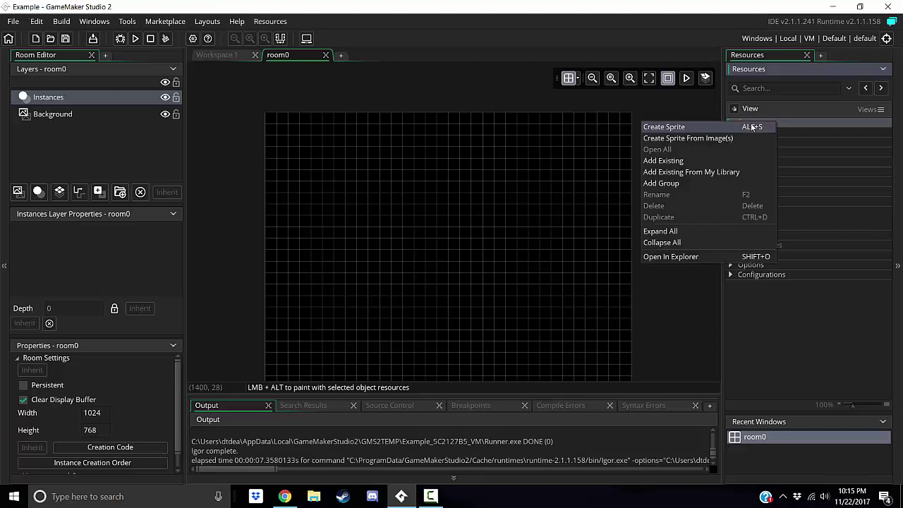
click(807, 124)
right_click(802, 122)
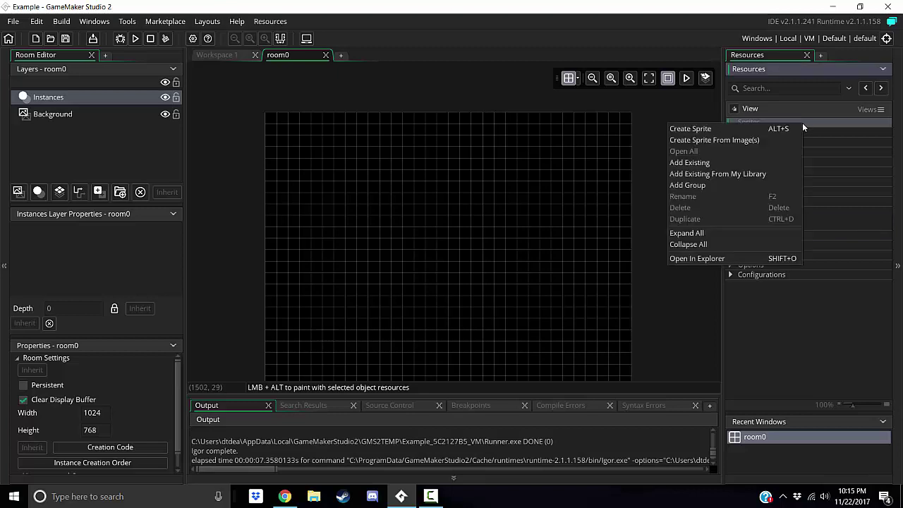
click(748, 123)
right_click(748, 125)
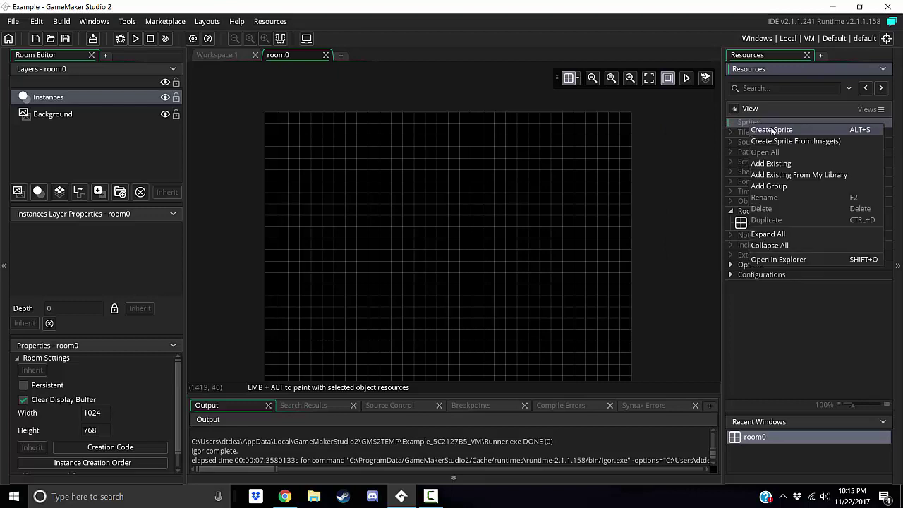
click(767, 133)
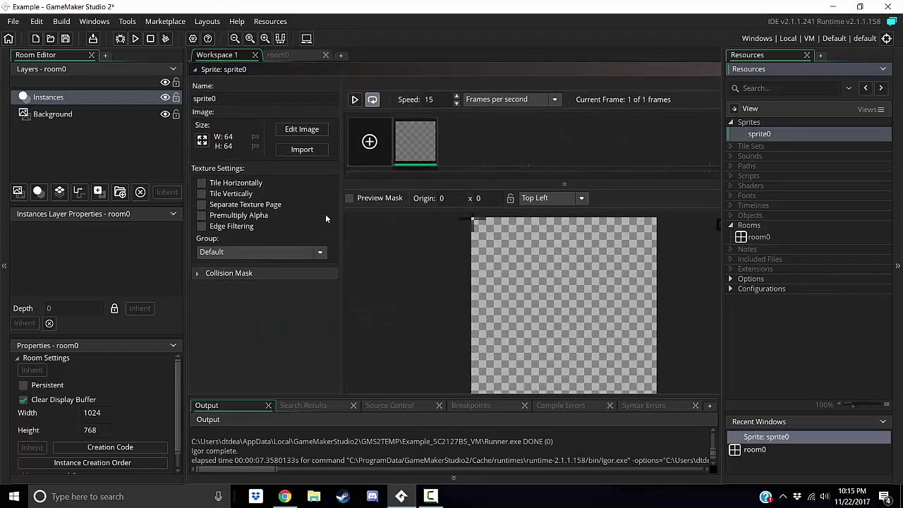
Sketch white test strokes on the sprite, clear them, then paint dark red strokes.
click(300, 129)
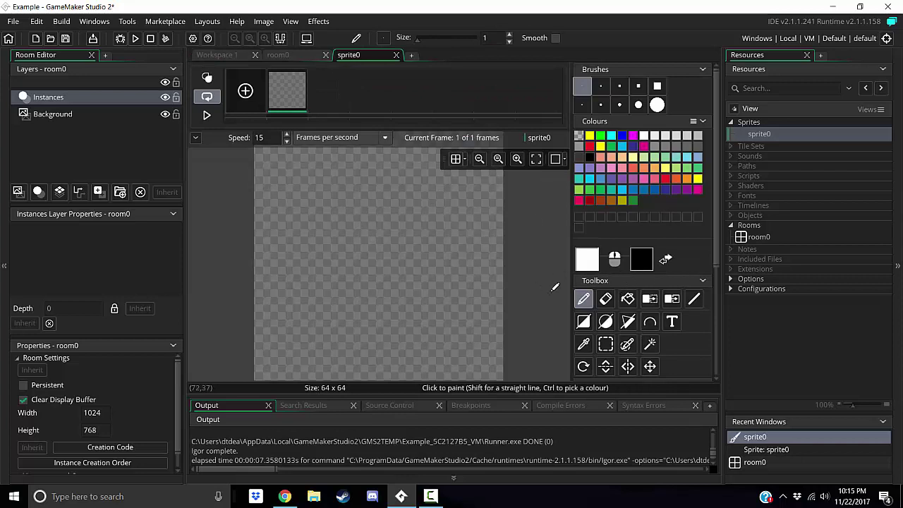
mouse_move(373, 250)
mouse_down()
mouse_move(478, 258)
mouse_move(346, 347)
mouse_up()
key(Delete)
click(600, 200)
click(589, 200)
drag(355, 239, 382, 239)
mouse_move(366, 285)
mouse_down()
mouse_move(400, 206)
mouse_move(368, 262)
mouse_up()
Add two empty frames, paint a red curve on frame 2, and preview the animation.
click(245, 91)
click(245, 90)
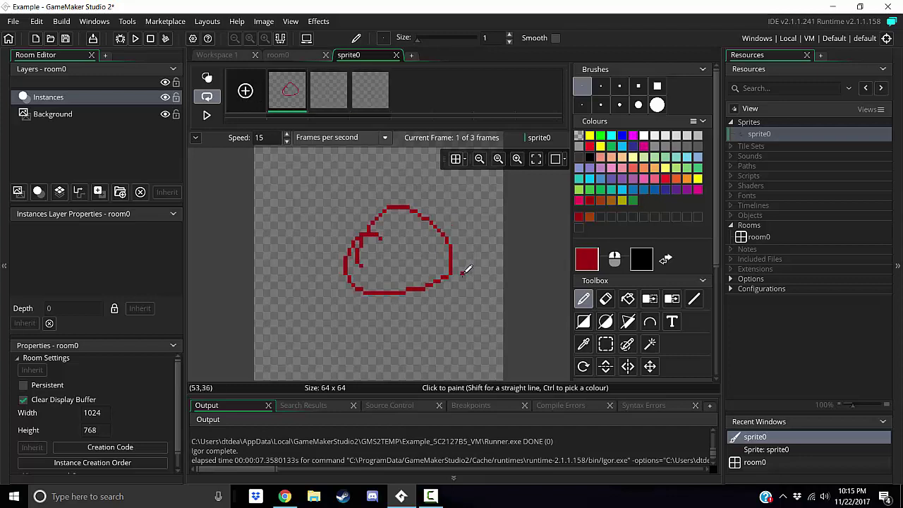
click(335, 107)
drag(282, 240, 478, 264)
click(418, 225)
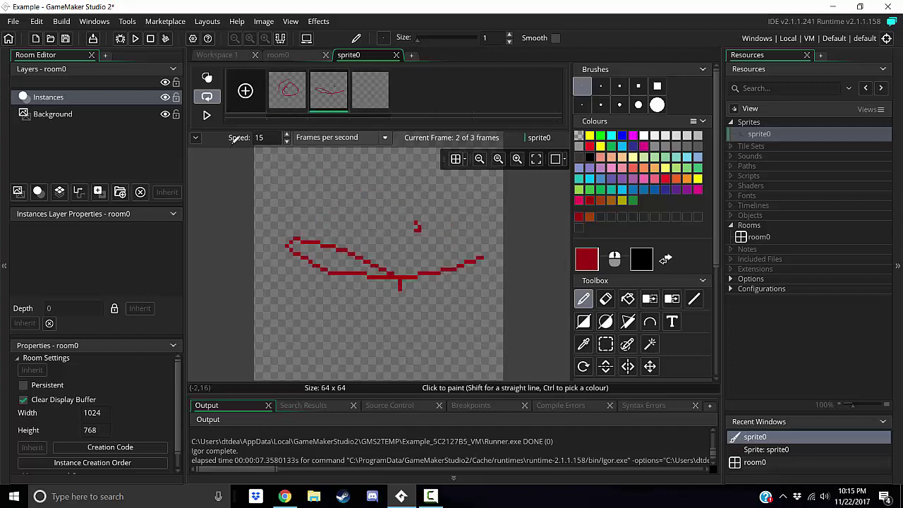
click(207, 115)
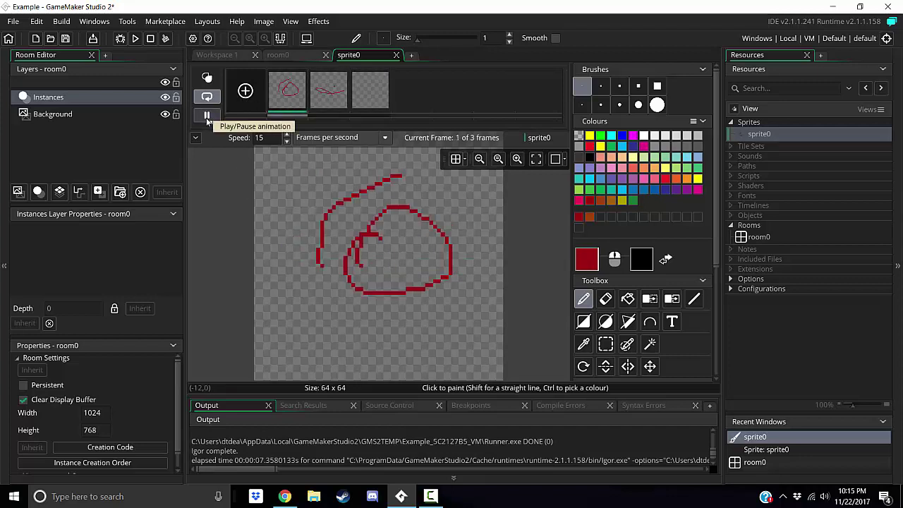
Delete the extra frames down to one and pick light green as the colour.
click(303, 73)
click(302, 73)
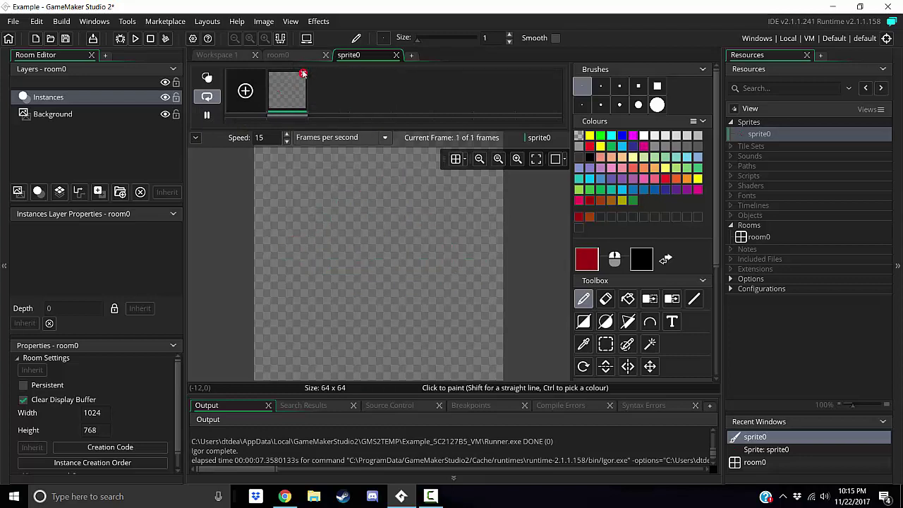
click(579, 190)
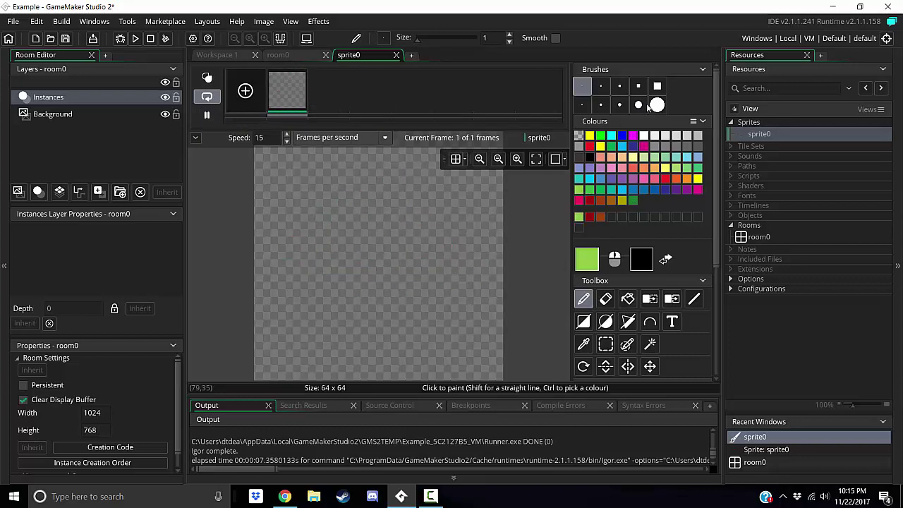
Paint the canvas solid light green with the large square brush and rename sprite0 to spr_test.
click(657, 85)
mouse_move(457, 202)
mouse_down()
mouse_move(473, 196)
mouse_move(275, 331)
mouse_move(423, 363)
mouse_move(366, 226)
mouse_move(487, 393)
mouse_move(480, 343)
mouse_up()
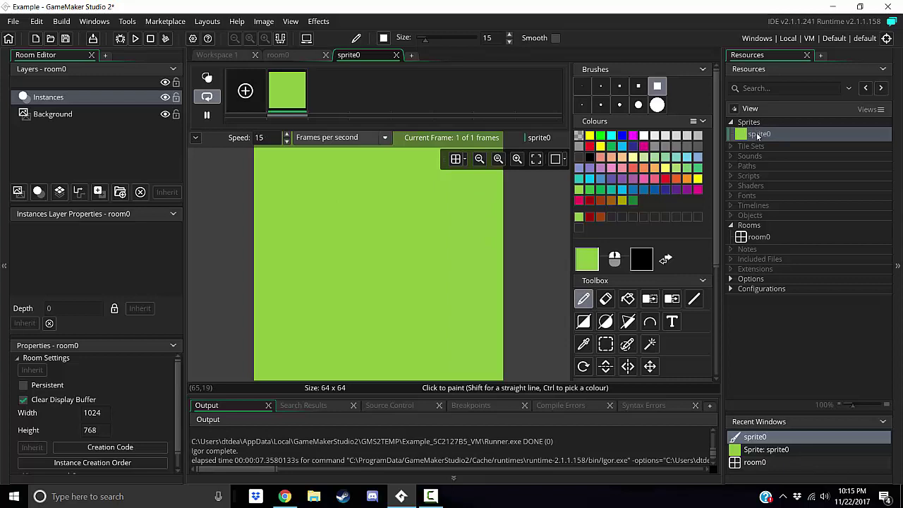
right_click(756, 135)
click(768, 205)
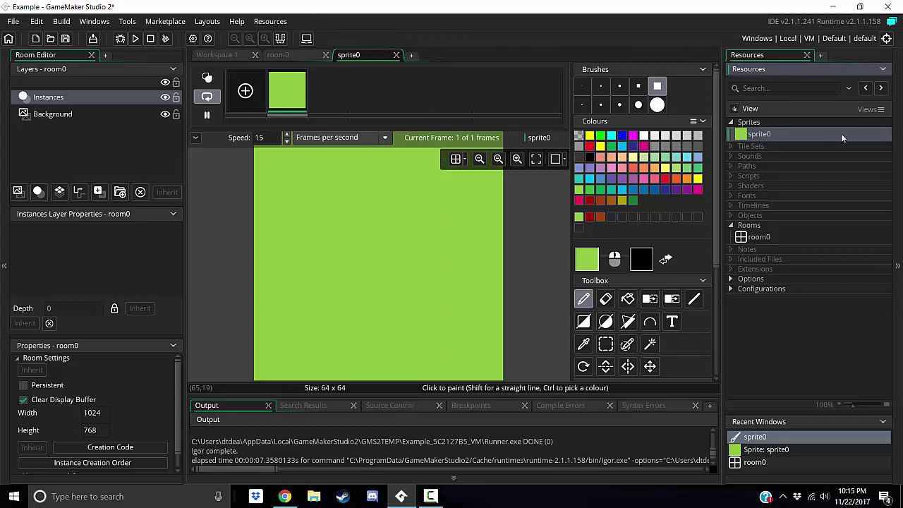
right_click(841, 133)
click(750, 205)
text(spr)
text(it)
key(BackSpace)
key(BackSpace)
text(_test)
key(Return)
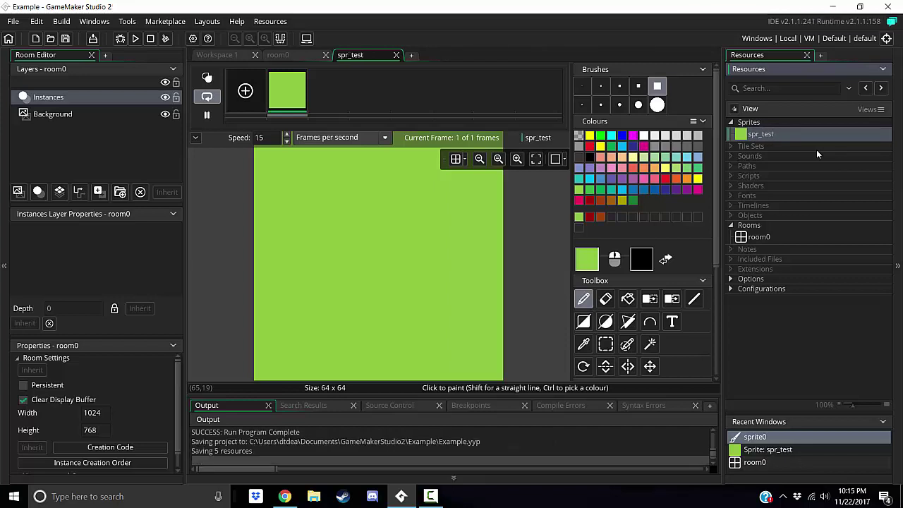
right_click(753, 134)
key(Escape)
Create tileset0 with spr_test as its sprite, dismissing the validation error.
right_click(752, 148)
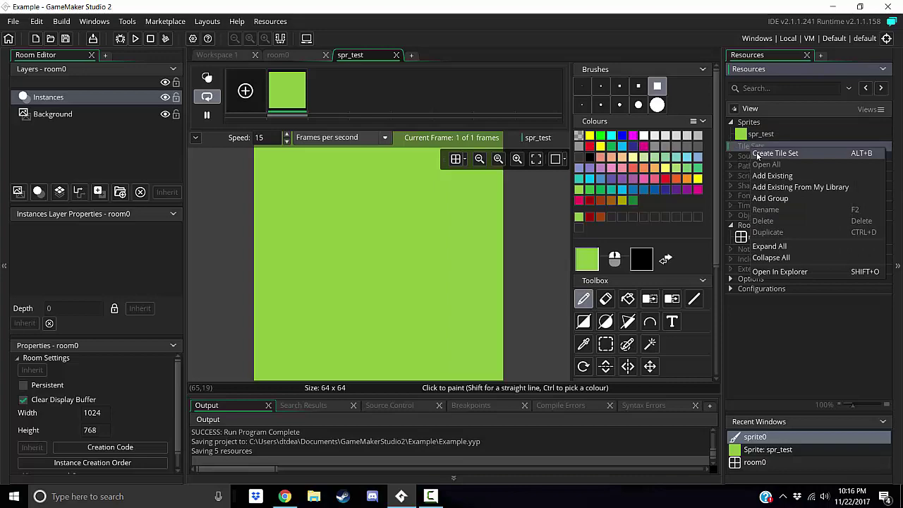
click(756, 153)
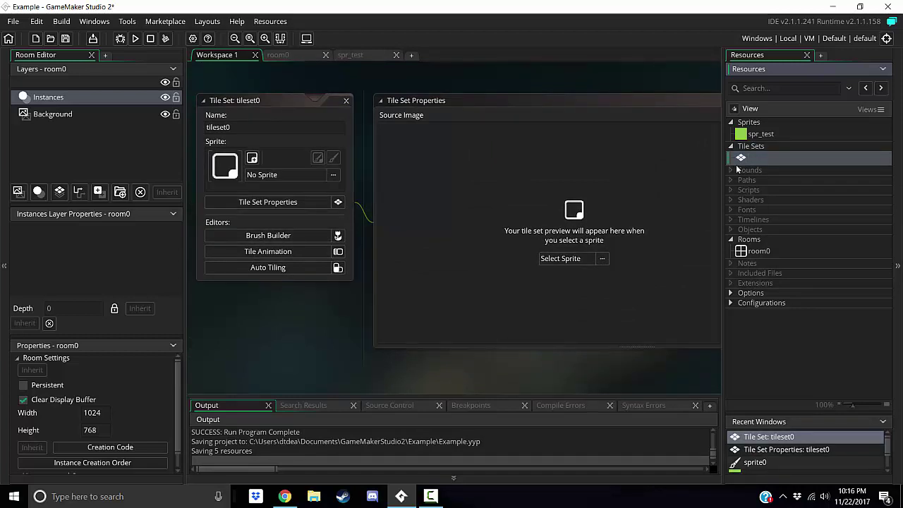
click(278, 175)
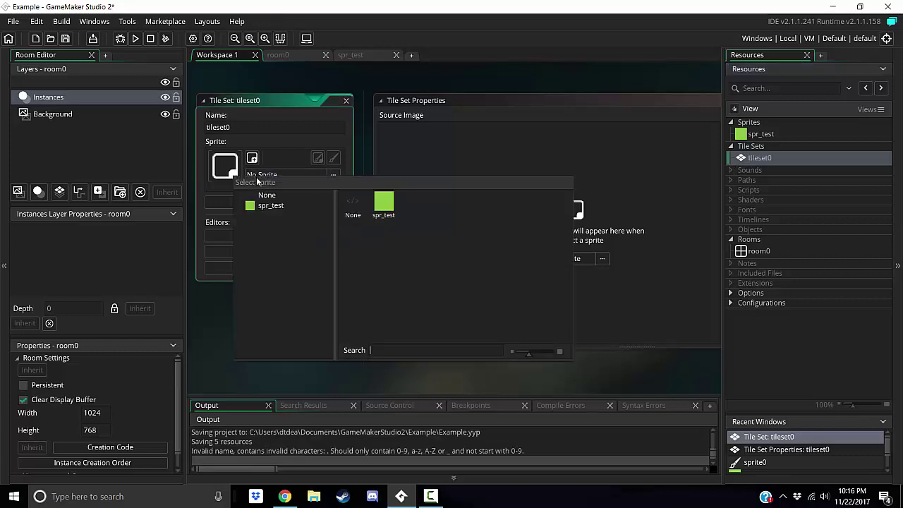
click(392, 210)
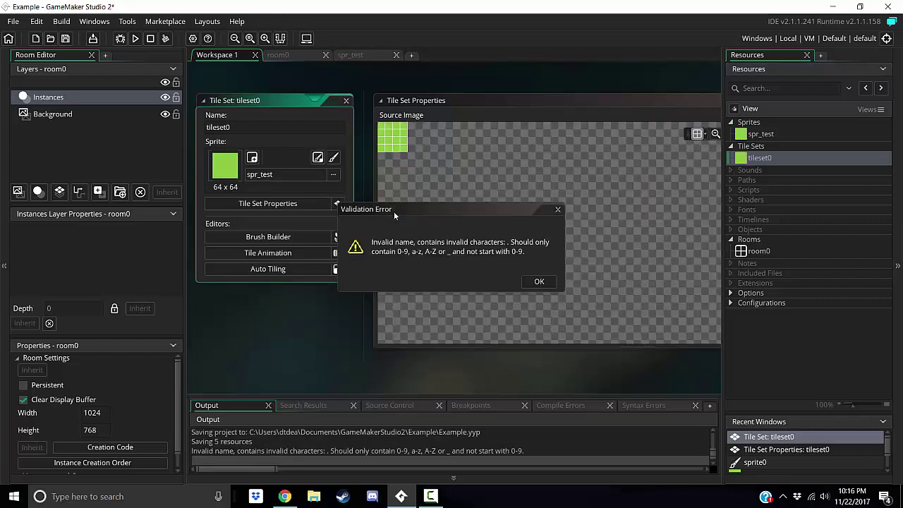
click(536, 282)
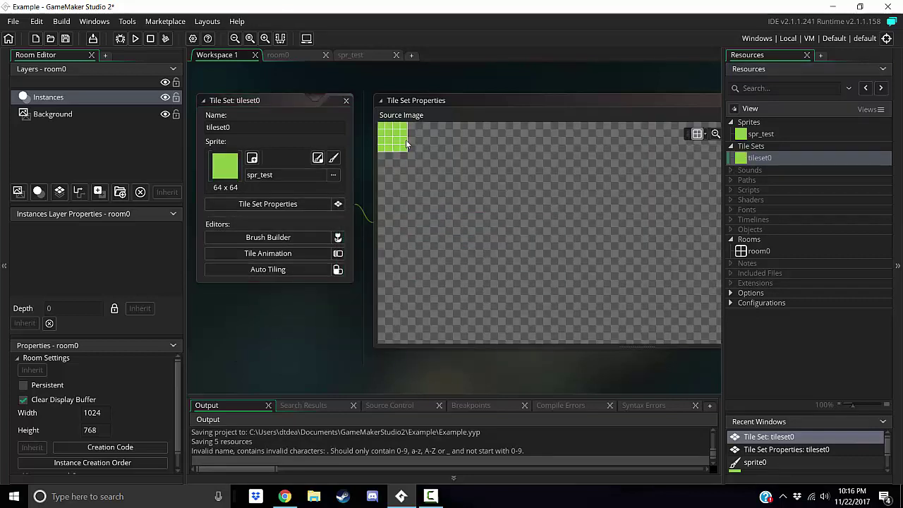
Open the spr_test sprite editor and scroll through it.
right_click(762, 158)
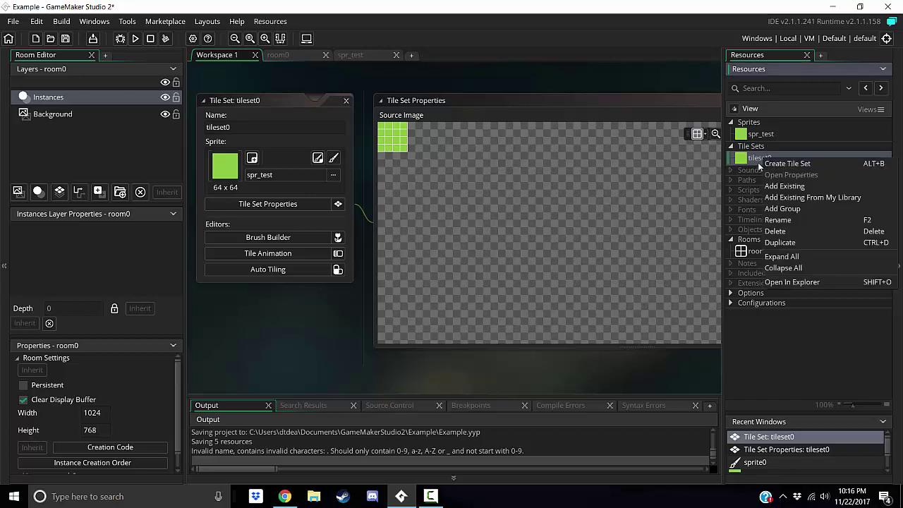
click(733, 148)
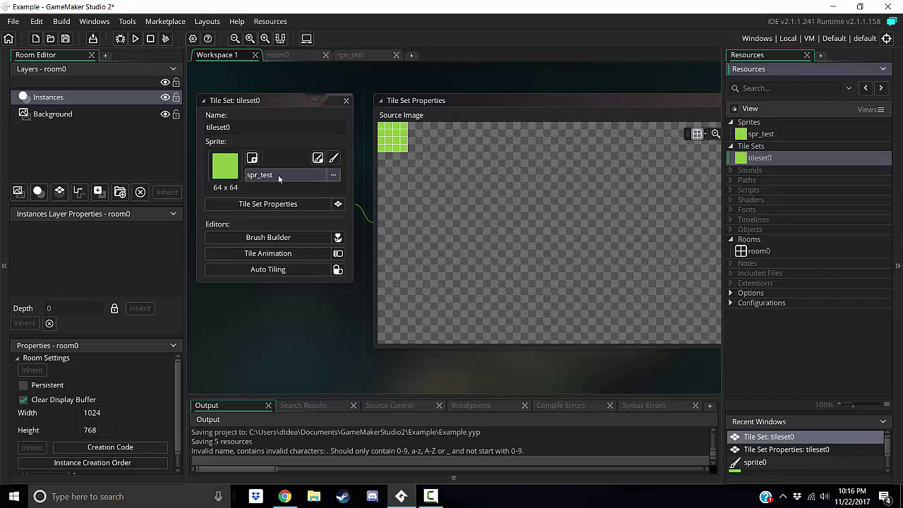
double_click(760, 134)
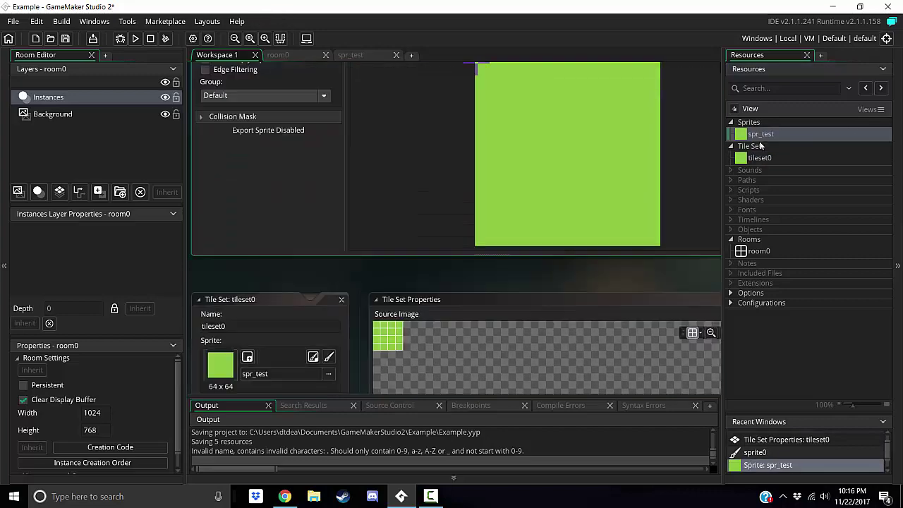
scroll(371, 180, down, 2)
scroll(371, 180, down, 3)
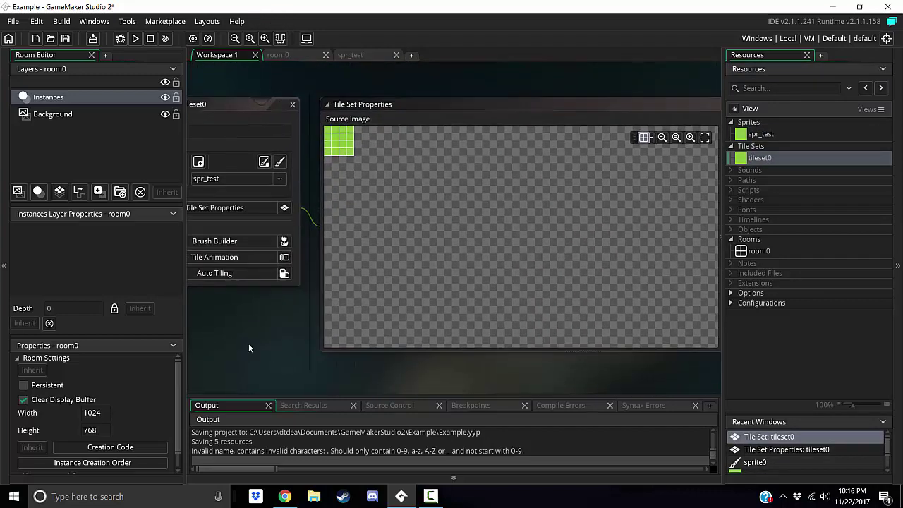
In room0, add a Tiles_1 layer between Instances and Background using tileset0.
double_click(776, 245)
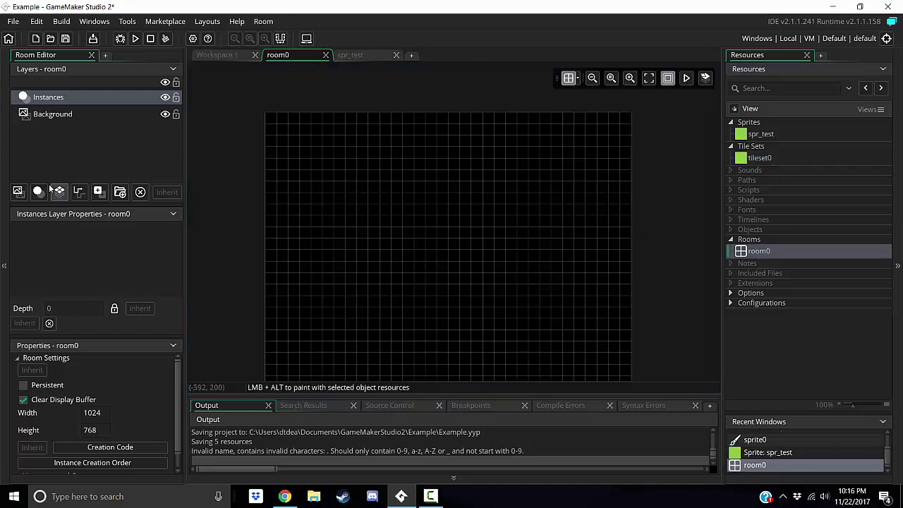
click(59, 191)
drag(60, 102, 61, 129)
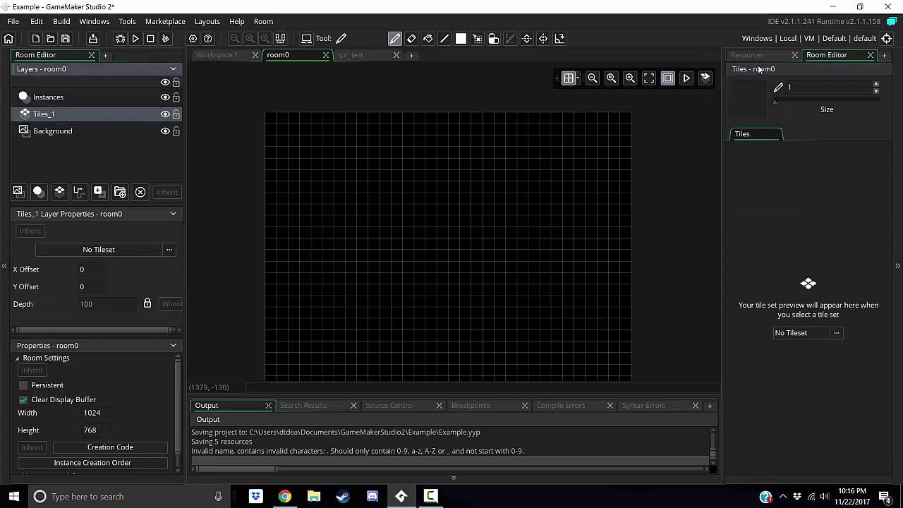
click(835, 333)
double_click(643, 177)
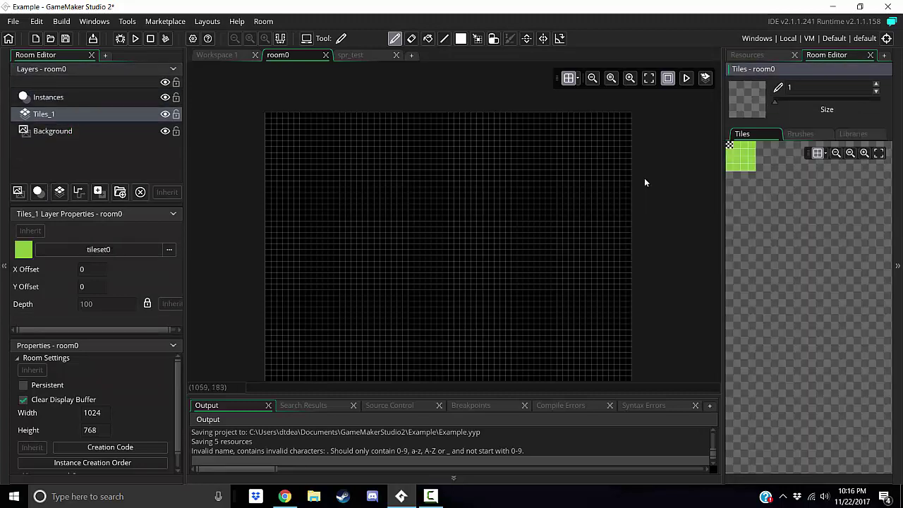
Paint trial loops of green tiles on Tiles_1, undoing the strokes.
click(737, 160)
mouse_move(551, 204)
mouse_down()
mouse_move(506, 201)
mouse_move(511, 289)
mouse_move(465, 188)
mouse_move(451, 300)
mouse_move(423, 165)
mouse_move(466, 256)
mouse_move(362, 203)
mouse_move(558, 260)
mouse_move(503, 264)
mouse_move(355, 222)
mouse_move(495, 245)
mouse_move(451, 334)
mouse_move(411, 232)
mouse_move(390, 308)
mouse_move(341, 298)
mouse_move(394, 274)
mouse_move(448, 280)
mouse_move(409, 291)
mouse_move(333, 249)
mouse_move(379, 299)
mouse_move(412, 247)
mouse_move(431, 282)
mouse_move(352, 345)
mouse_move(333, 259)
mouse_move(544, 246)
mouse_move(447, 229)
mouse_move(316, 173)
mouse_move(561, 138)
mouse_move(618, 246)
mouse_move(509, 287)
mouse_move(513, 363)
mouse_move(547, 317)
mouse_move(545, 149)
mouse_up()
key(ctrl+z)
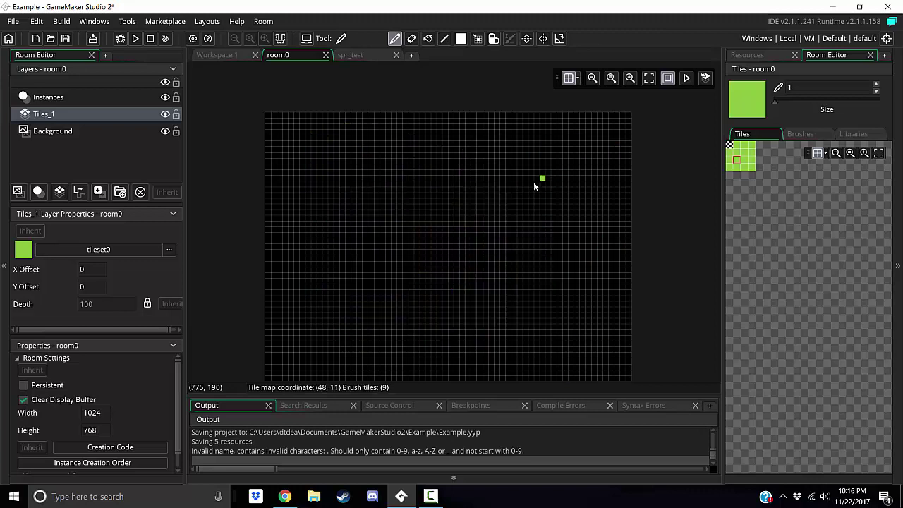
mouse_move(411, 264)
mouse_down()
mouse_move(404, 188)
mouse_move(527, 185)
mouse_move(558, 282)
mouse_move(454, 314)
mouse_move(405, 289)
mouse_move(401, 275)
mouse_move(402, 296)
mouse_move(507, 308)
mouse_move(505, 231)
mouse_move(487, 255)
mouse_move(482, 202)
mouse_up()
click(735, 159)
mouse_move(437, 255)
mouse_down()
mouse_move(414, 216)
mouse_move(455, 259)
mouse_up()
key(ctrl+z)
key(ctrl+z)
key(ctrl+z)
key(ctrl+z)
key(ctrl+z)
key(ctrl+z)
key(ctrl+z)
key(ctrl+z)
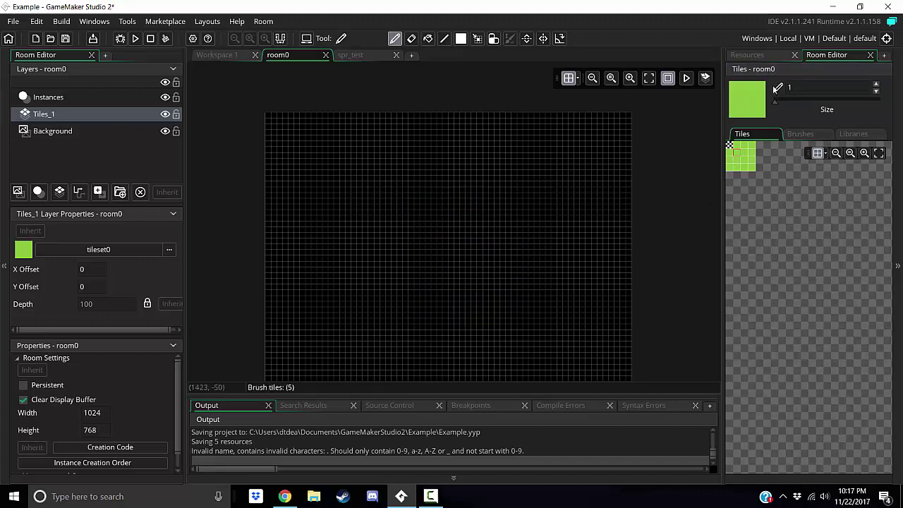
click(766, 56)
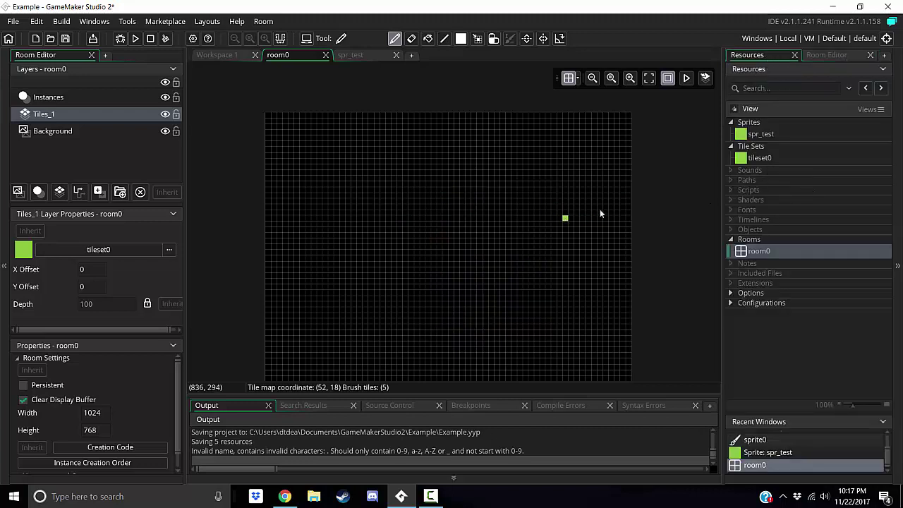
mouse_move(409, 280)
mouse_down()
mouse_move(393, 209)
mouse_move(499, 180)
mouse_move(381, 211)
mouse_move(451, 285)
mouse_move(347, 182)
mouse_move(385, 213)
mouse_up()
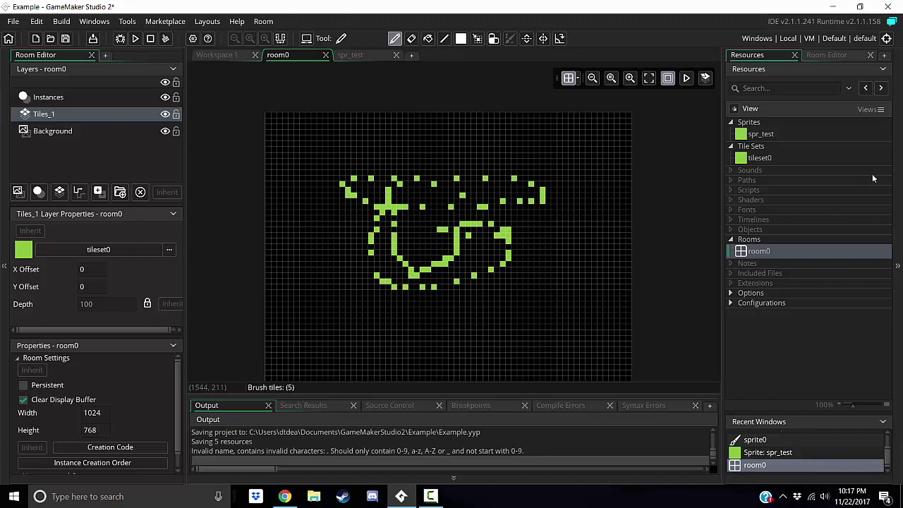
Look over the tileset0 and spr_test editors, then undo all painted tiles in room0.
double_click(754, 158)
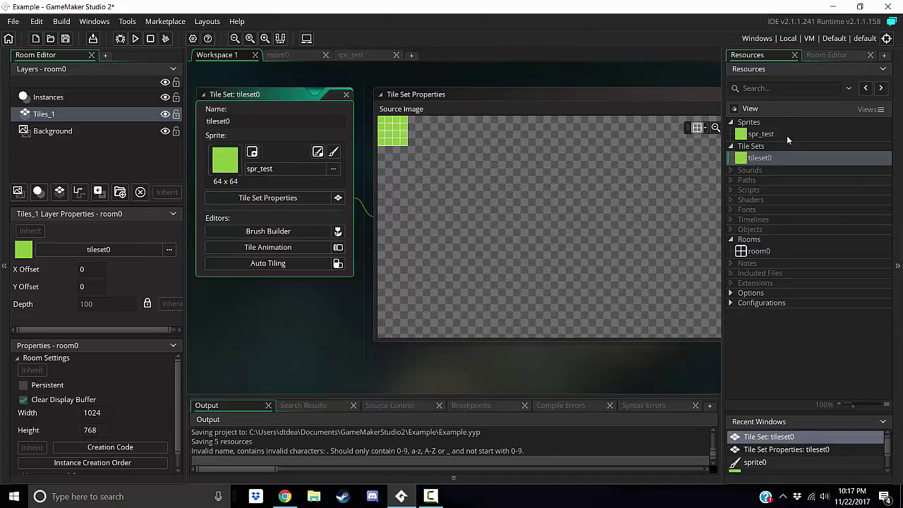
double_click(785, 135)
double_click(760, 156)
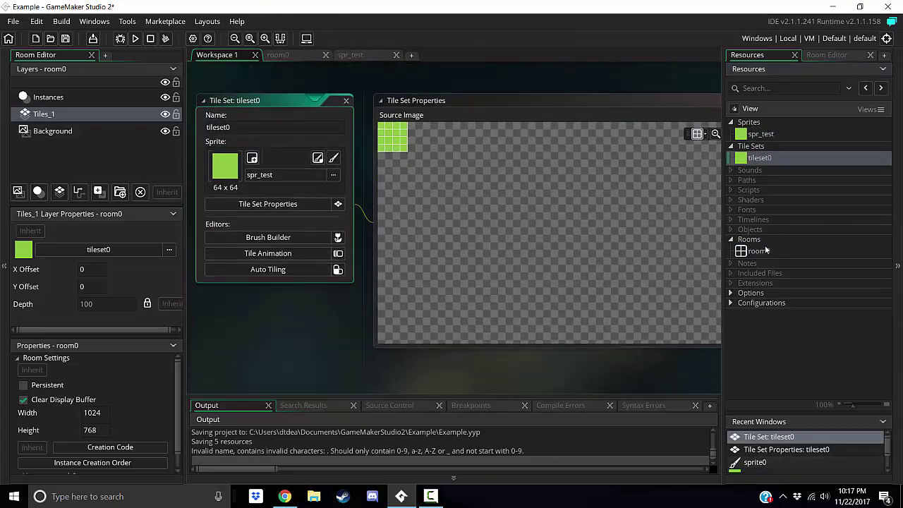
double_click(758, 250)
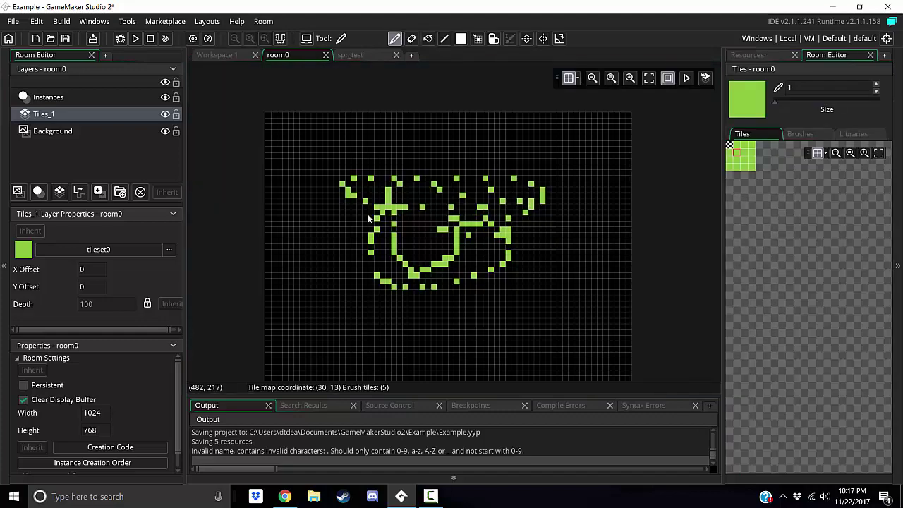
key(ctrl+z)
key(ctrl+z)
key(ctrl+z)
key(ctrl+z)
key(ctrl+z)
key(ctrl+z)
key(ctrl+z)
key(ctrl+z)
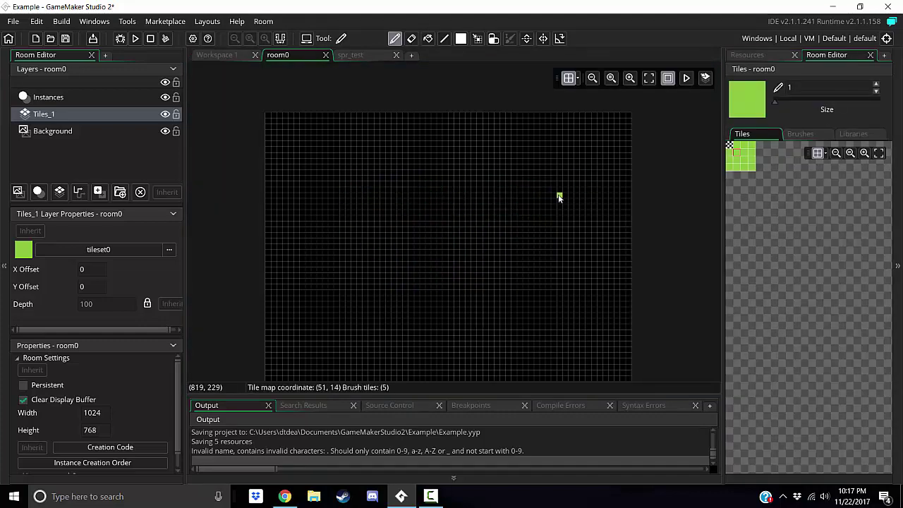
click(770, 56)
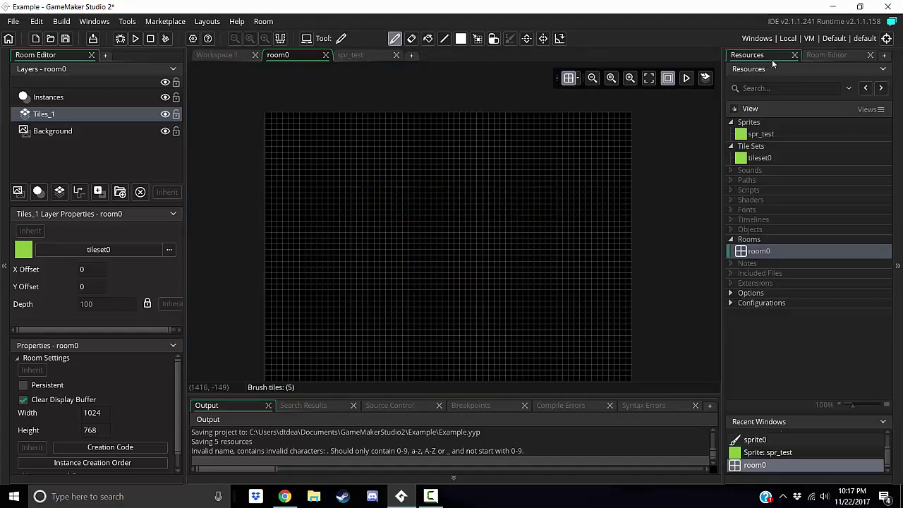
Create a trial sound0 resource, then delete it.
right_click(758, 171)
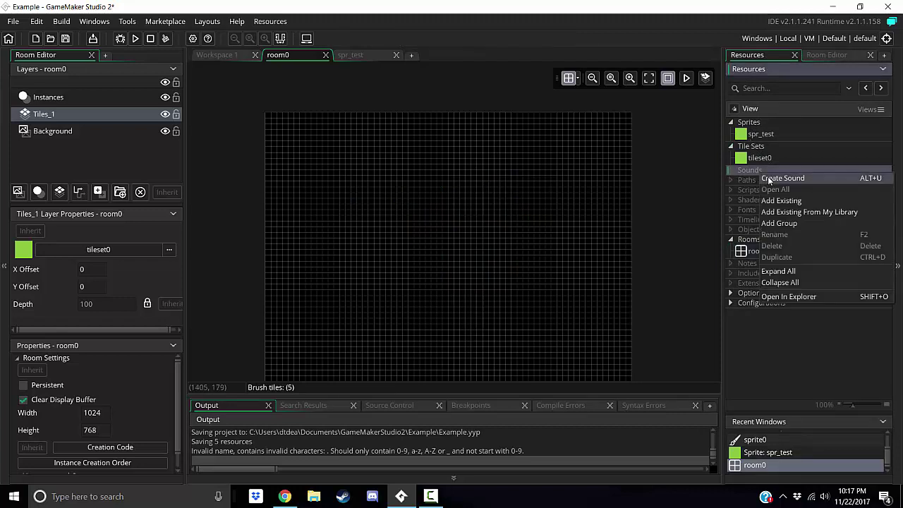
click(783, 178)
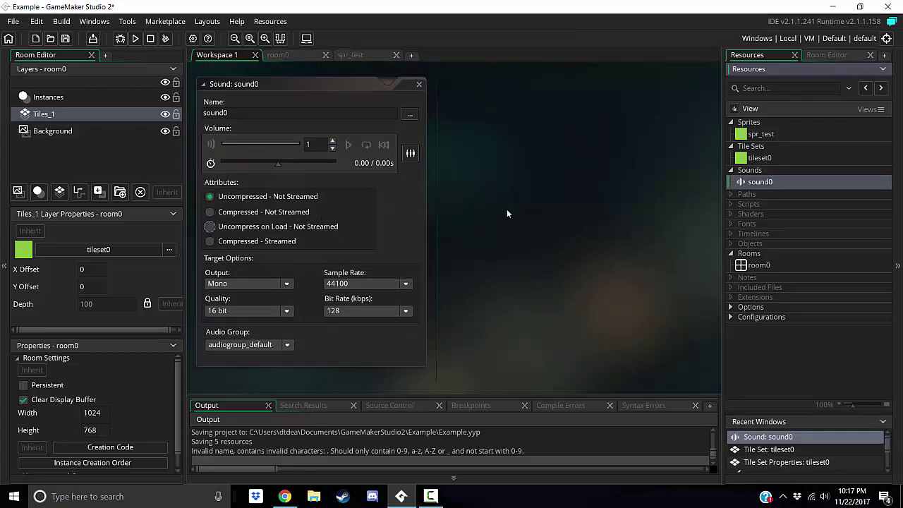
right_click(740, 182)
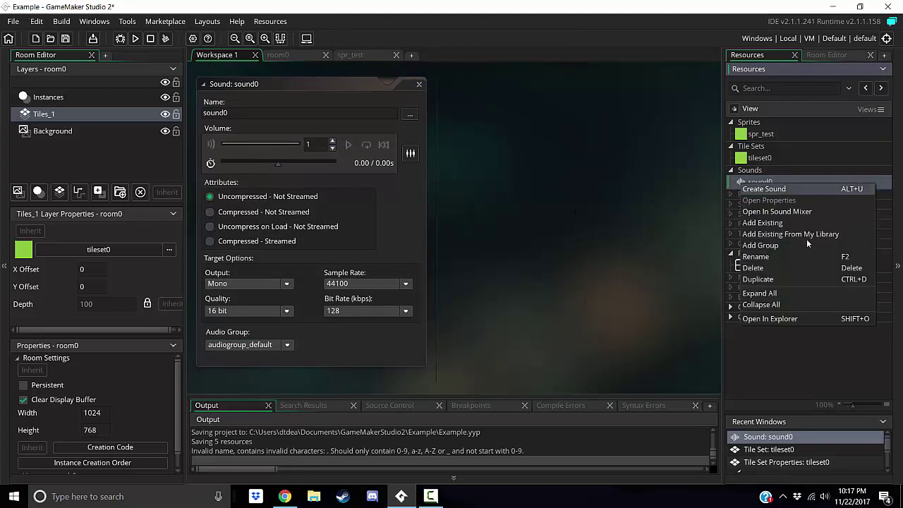
click(774, 268)
click(496, 271)
Delete path0 from the Paths group and confirm.
right_click(754, 182)
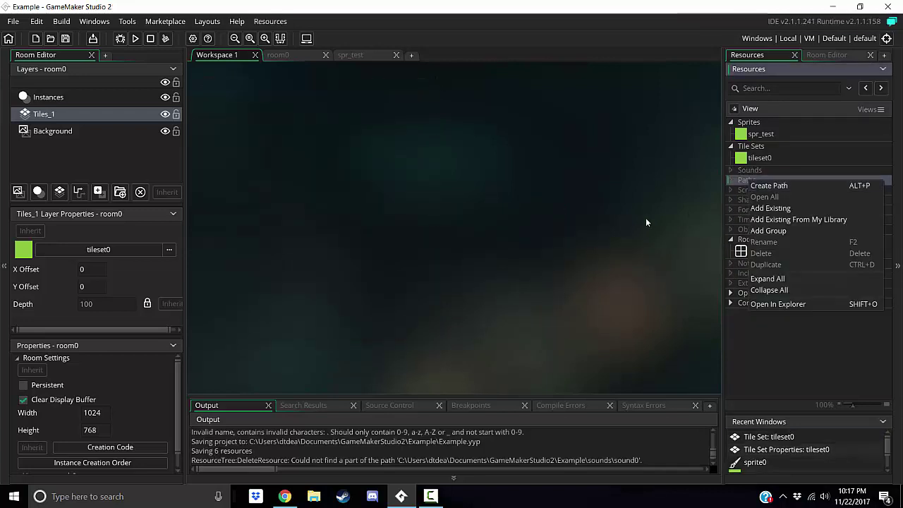
click(646, 222)
right_click(738, 185)
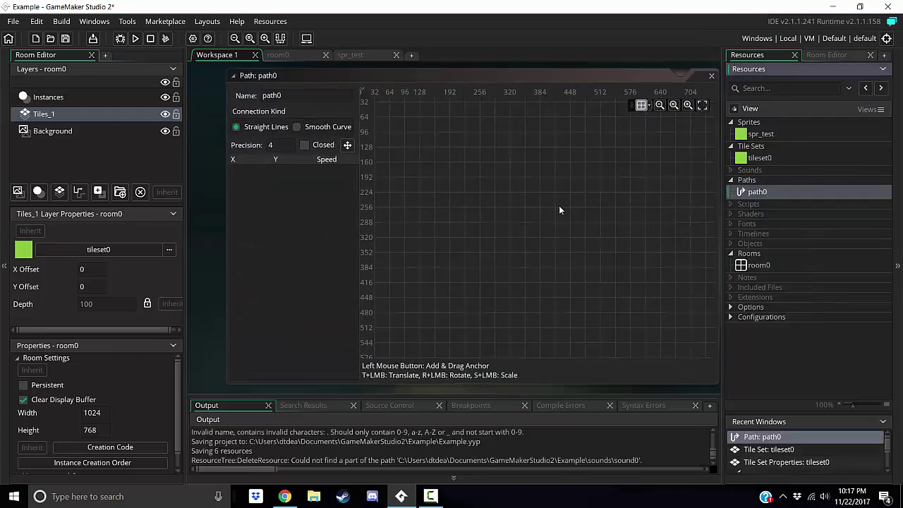
right_click(743, 194)
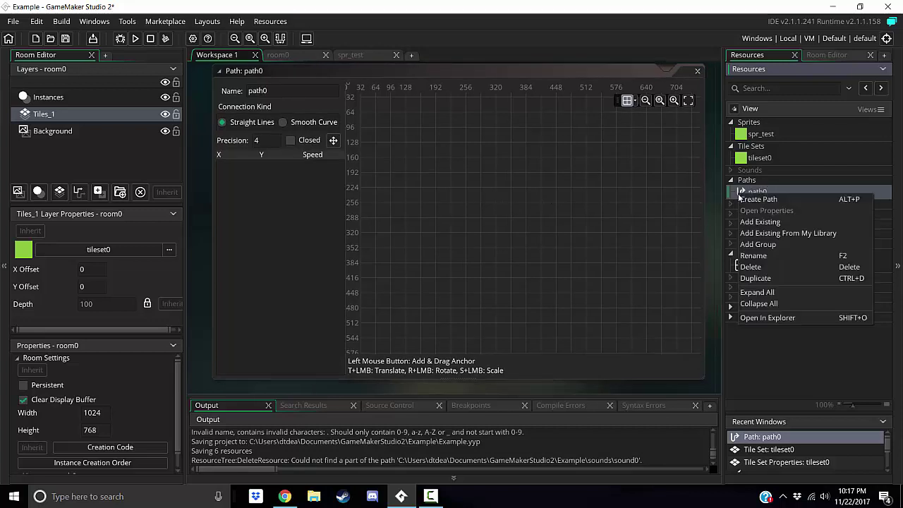
click(756, 266)
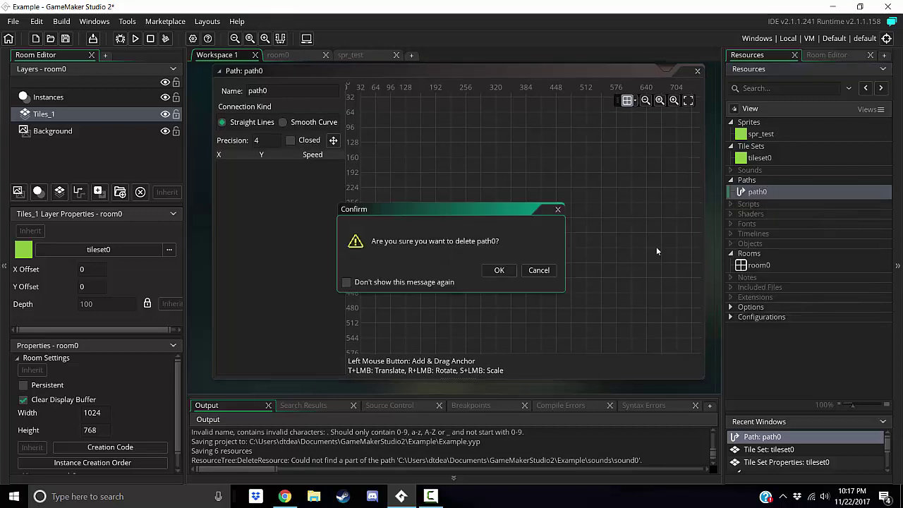
click(503, 268)
right_click(746, 190)
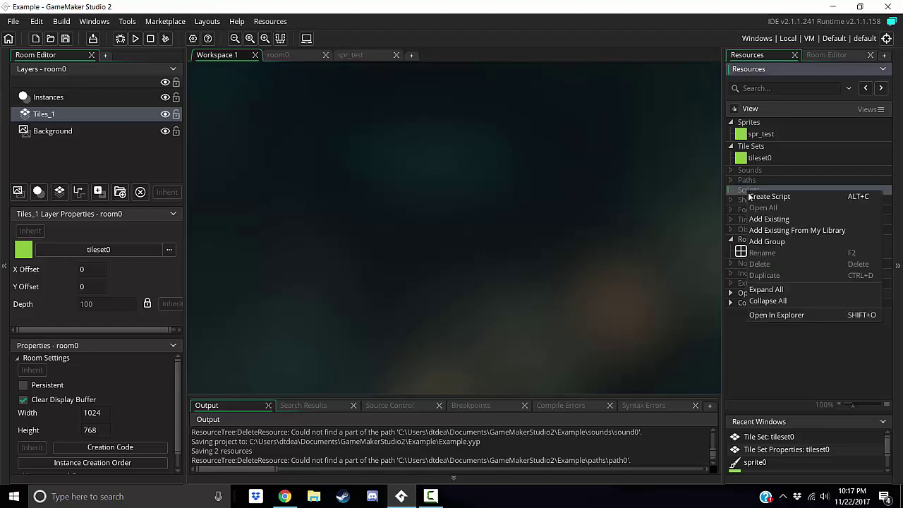
click(755, 197)
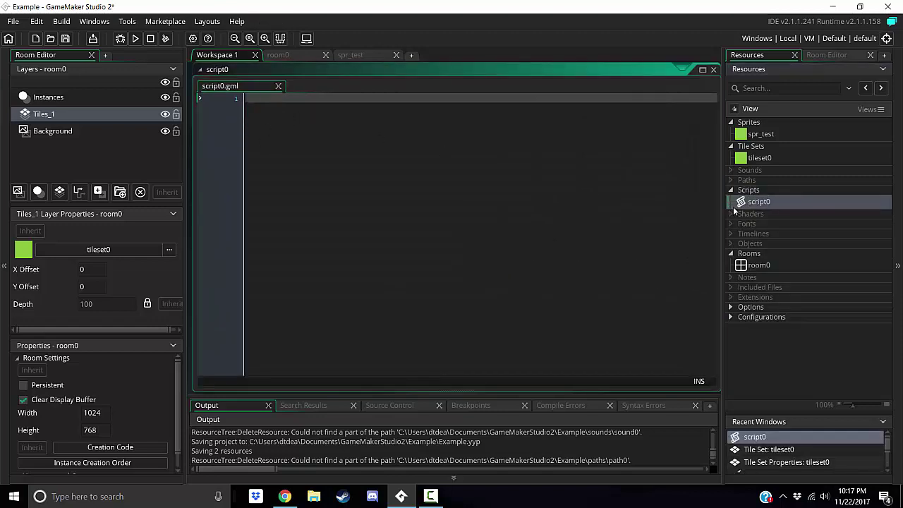
right_click(733, 205)
click(748, 289)
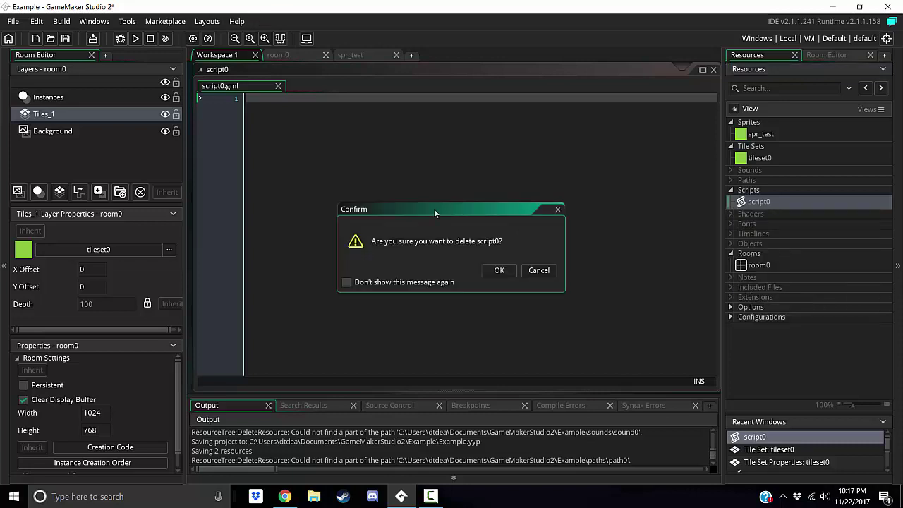
click(499, 271)
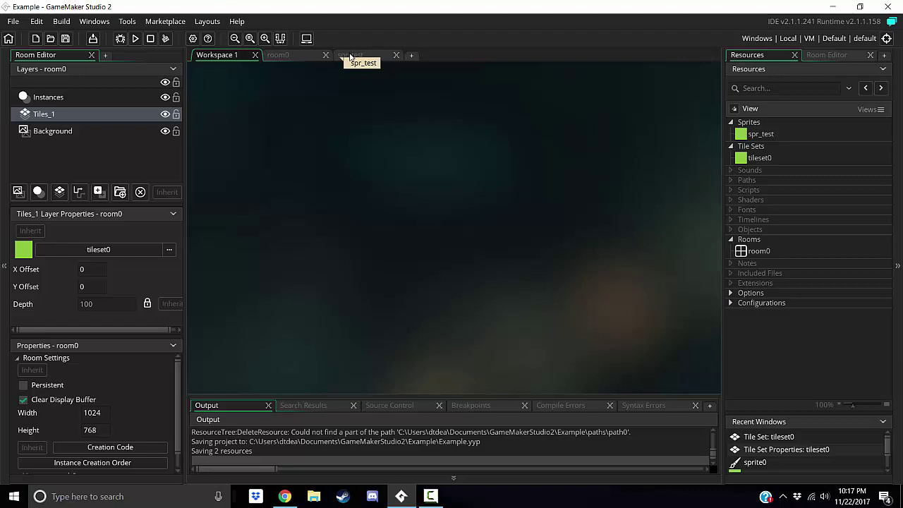
click(349, 56)
click(303, 54)
click(238, 56)
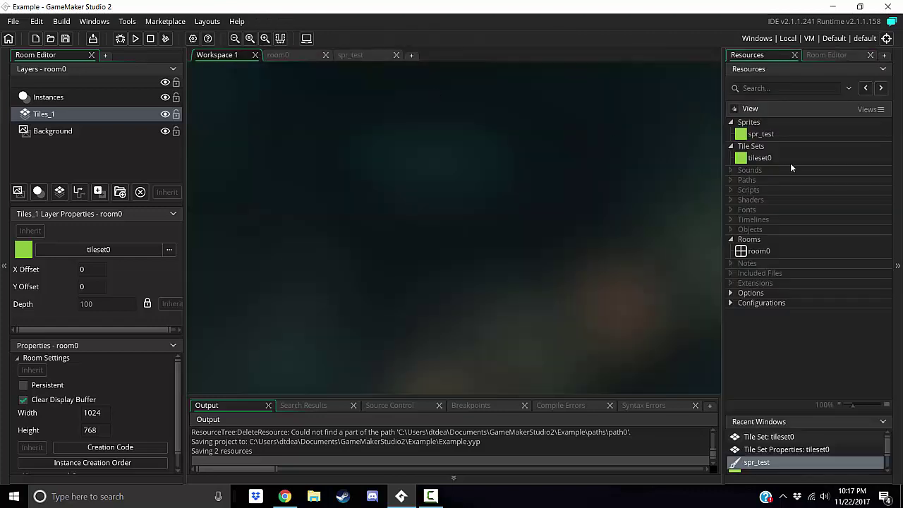
right_click(754, 189)
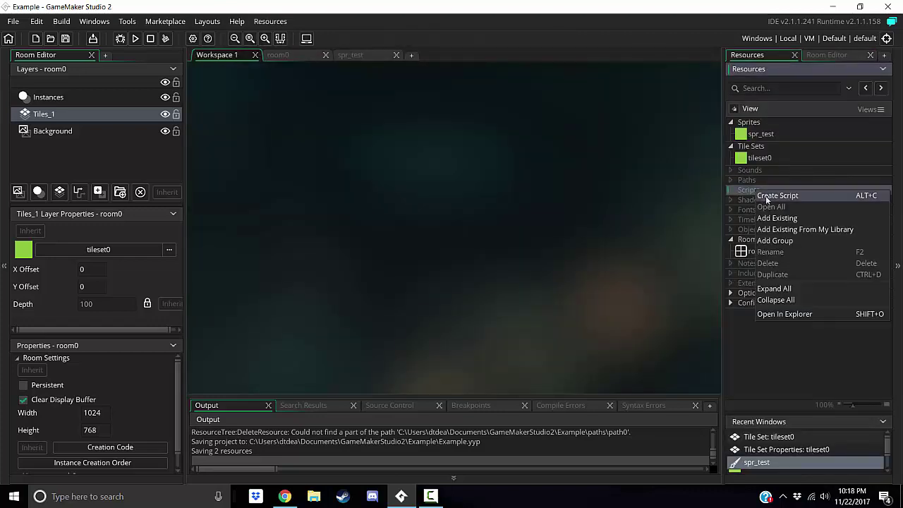
click(675, 214)
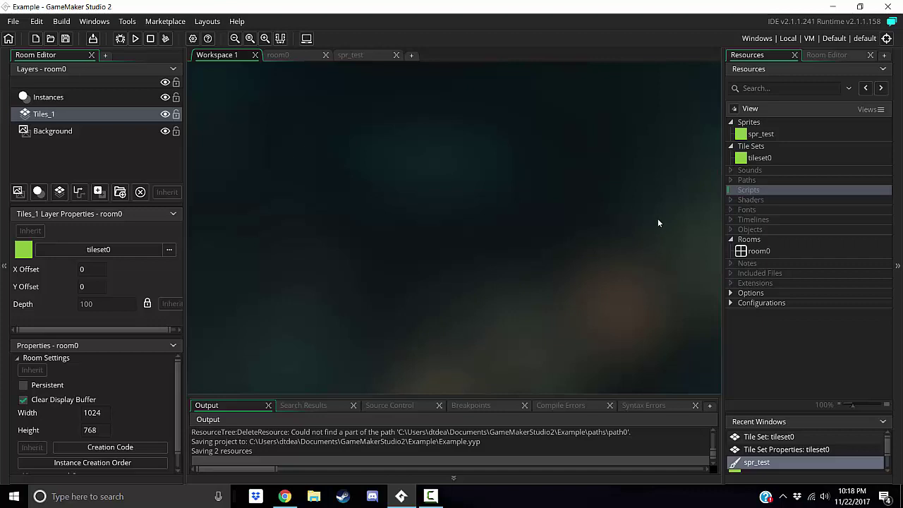
click(764, 201)
right_click(751, 200)
click(740, 201)
right_click(735, 200)
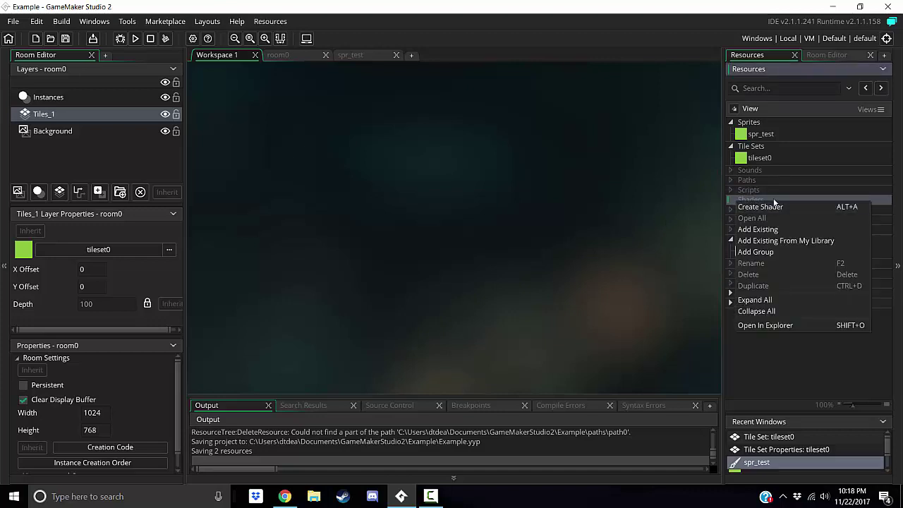
click(867, 289)
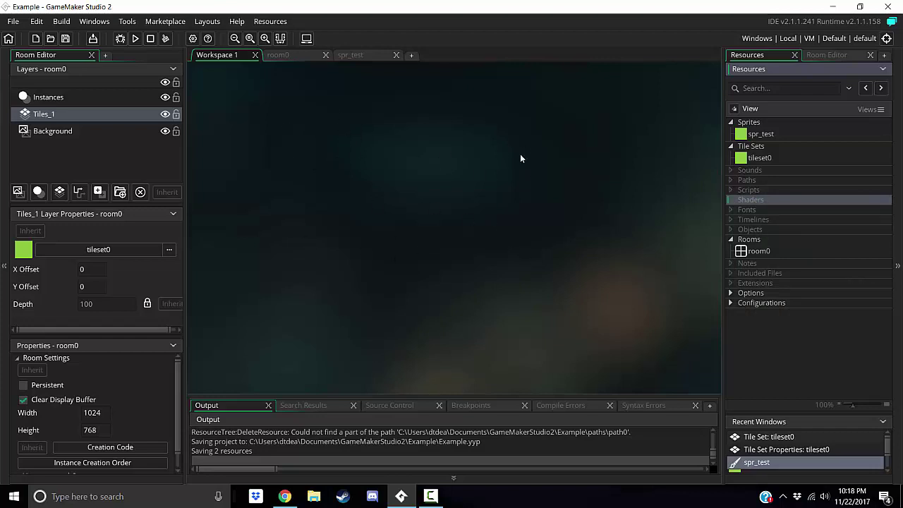
Create font0 and set it to Cambria Math after trying Berlin Sans FB and Berlin Sans FB Demi.
right_click(753, 210)
click(769, 216)
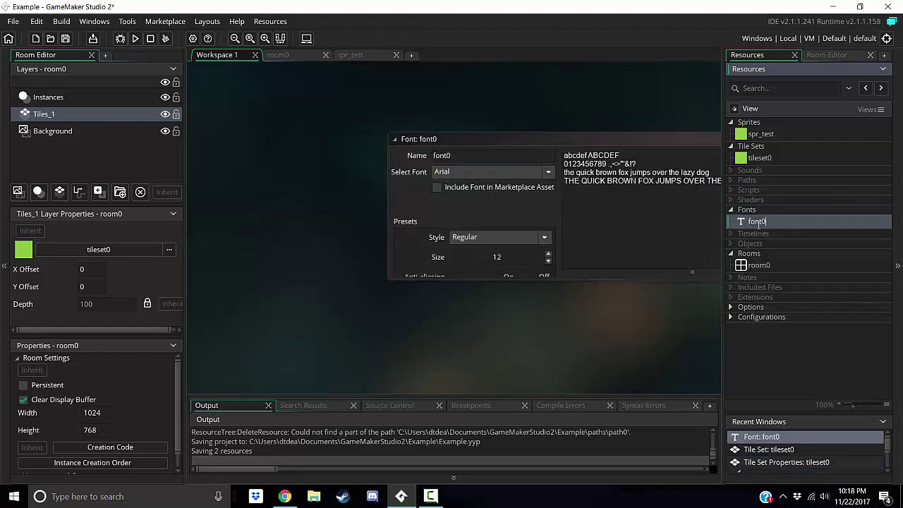
click(346, 173)
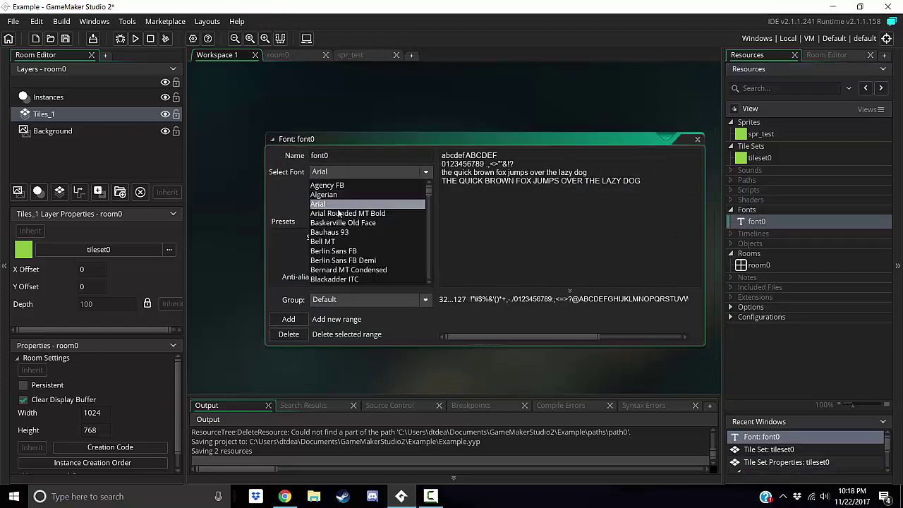
click(331, 252)
click(332, 172)
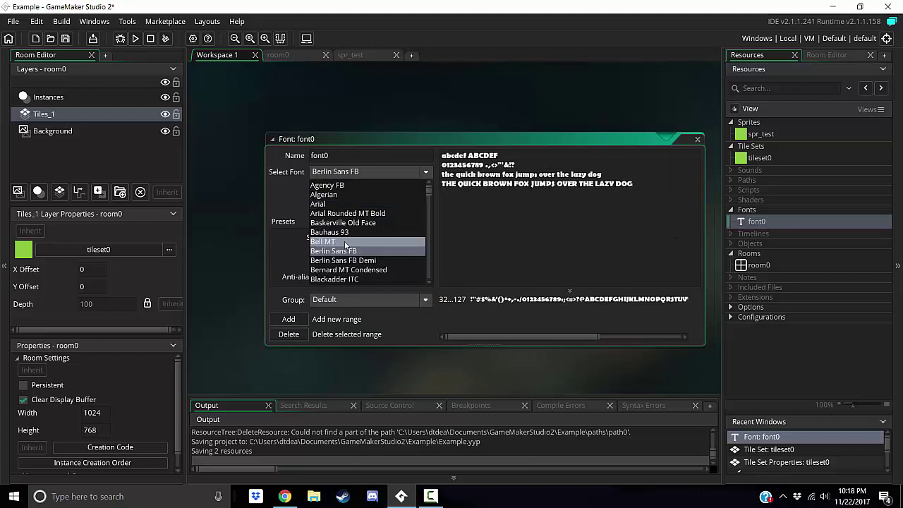
scroll(352, 275, down, 1)
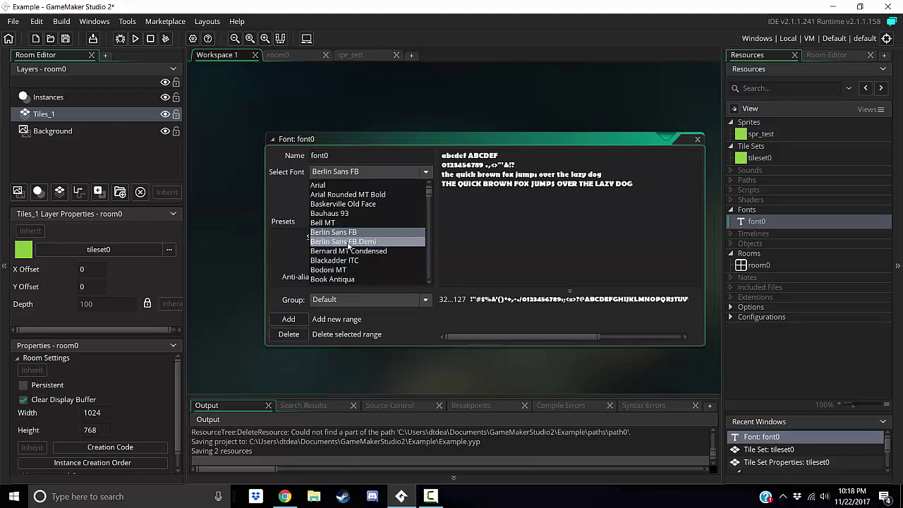
click(346, 241)
click(347, 171)
scroll(331, 247, down, 3)
click(332, 252)
click(788, 223)
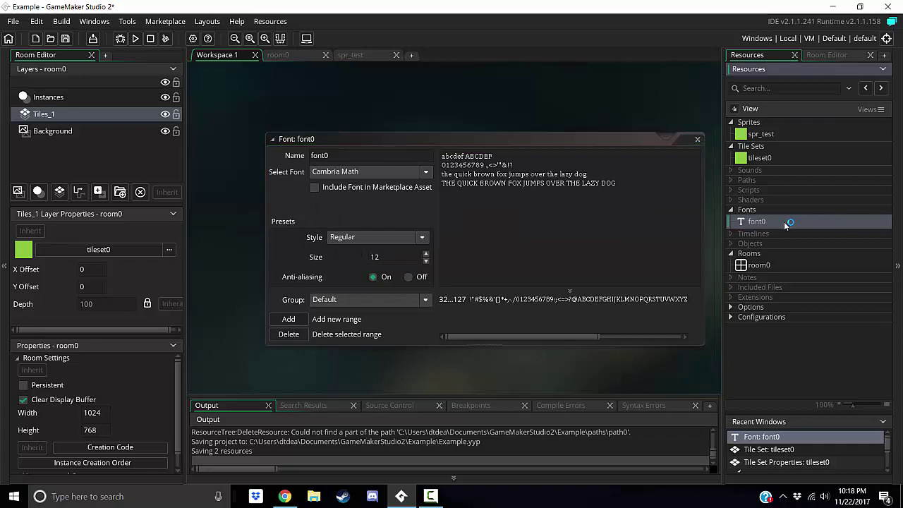
Delete font0, then create a trial timeline0 and delete it as well.
key(Delete)
click(490, 270)
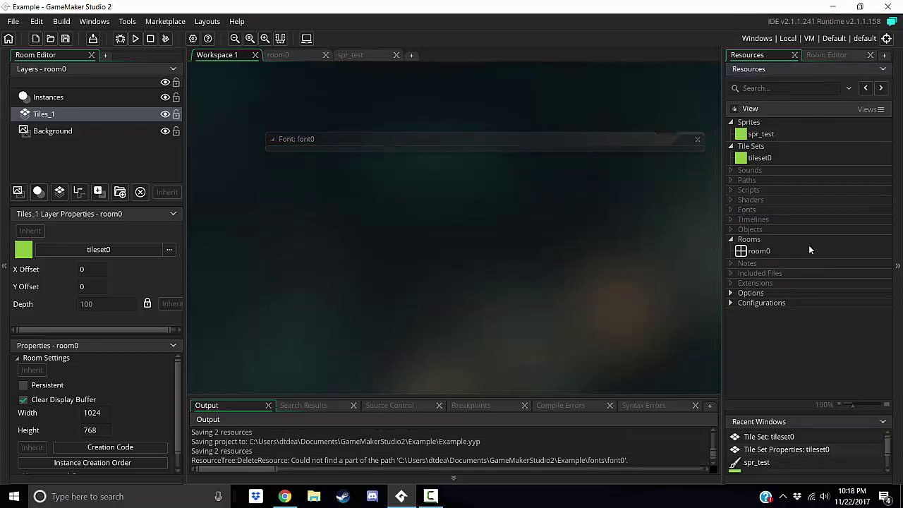
right_click(759, 220)
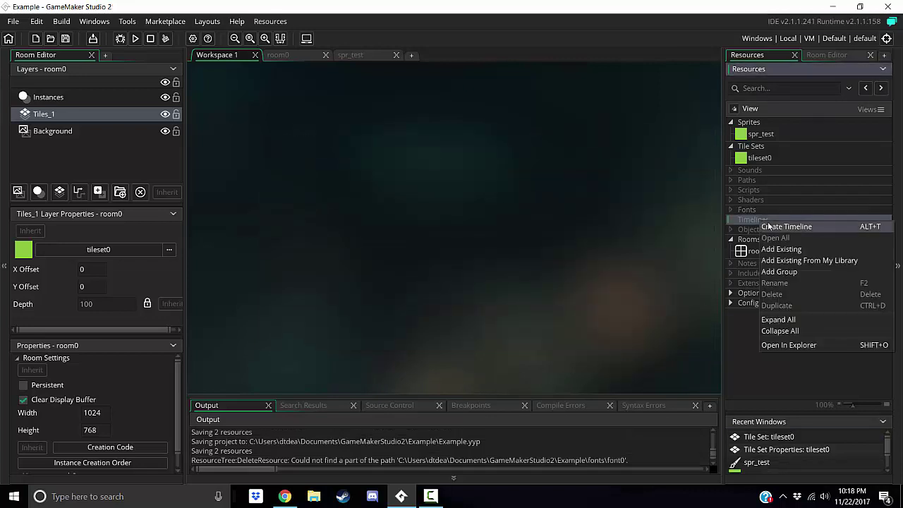
click(767, 225)
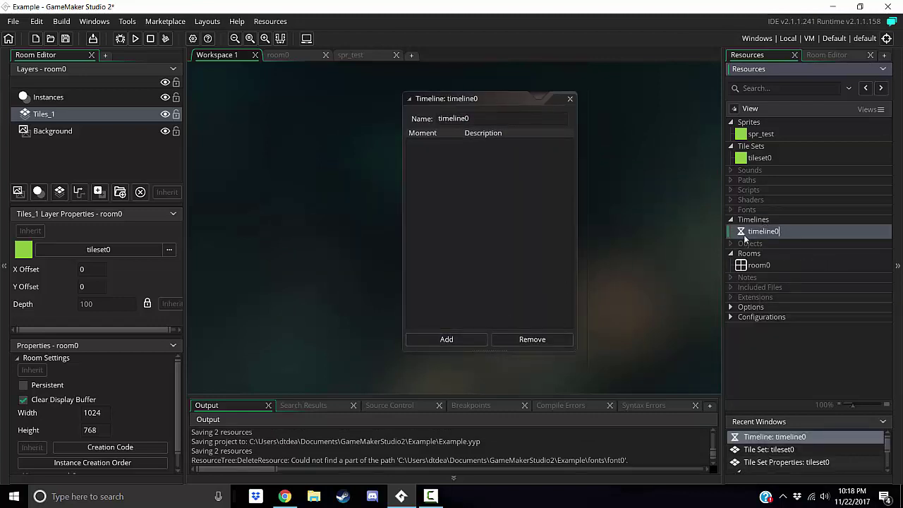
key(Return)
key(Delete)
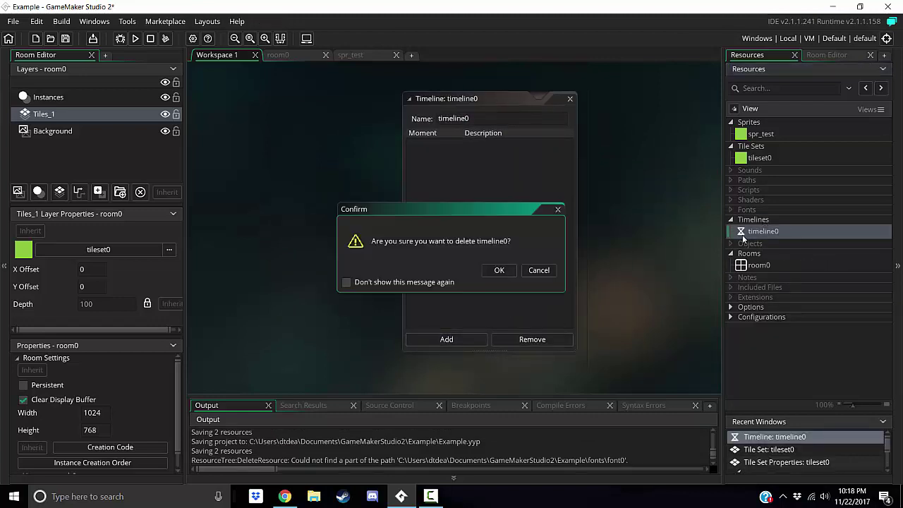
click(499, 270)
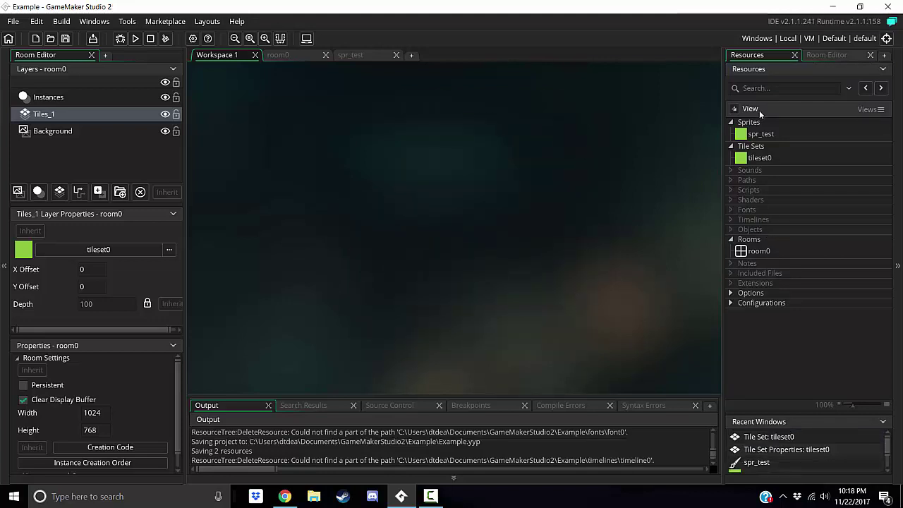
Create a new object and rename it obj_test.
right_click(752, 229)
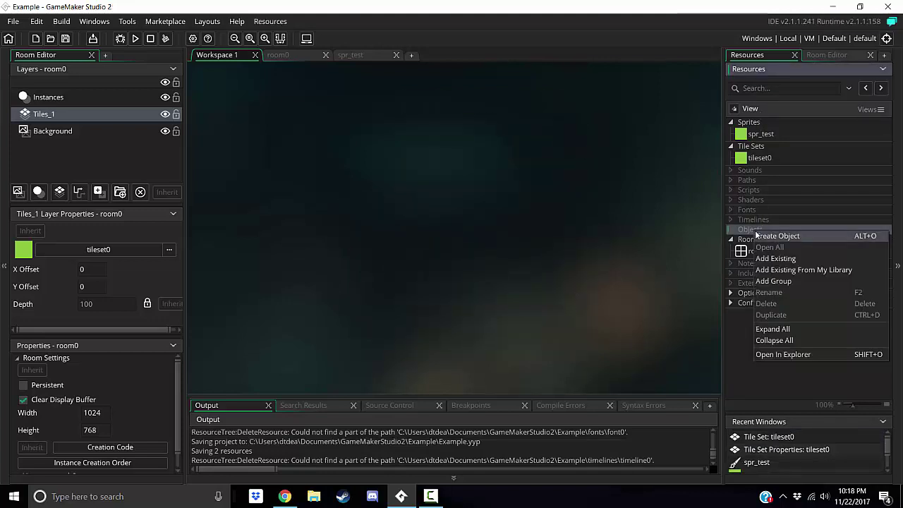
click(756, 234)
key(Return)
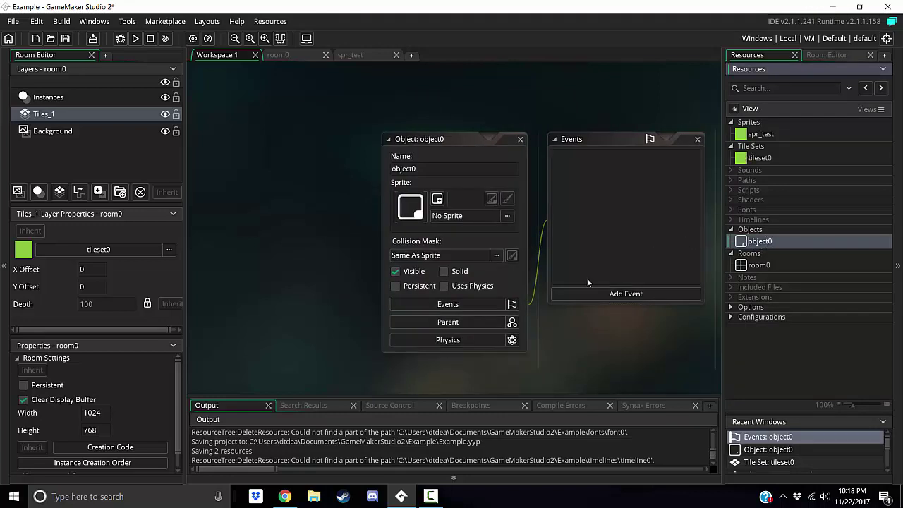
key(F2)
key(BackSpace)
text(Tes)
key(BackSpace)
key(BackSpace)
key(BackSpace)
text(obj_test)
key(Return)
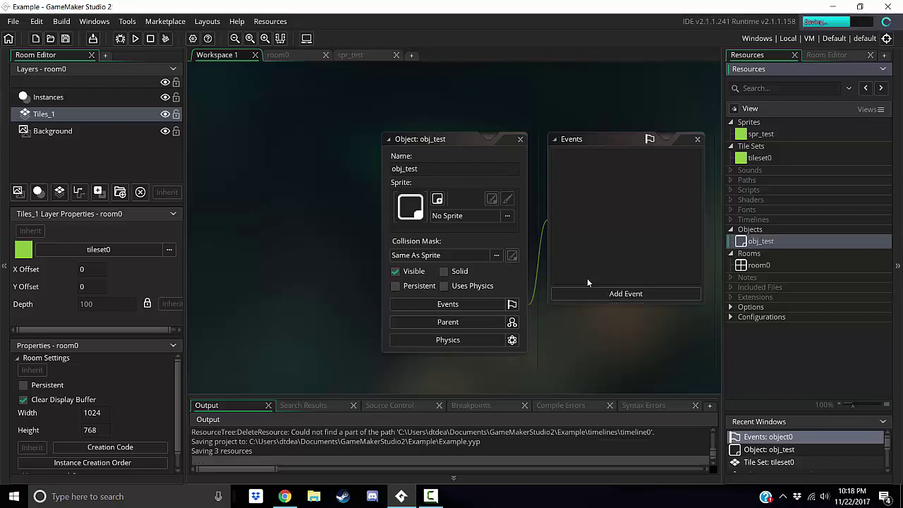
Assign spr_test as obj_test's sprite and open room0 for editing.
click(453, 218)
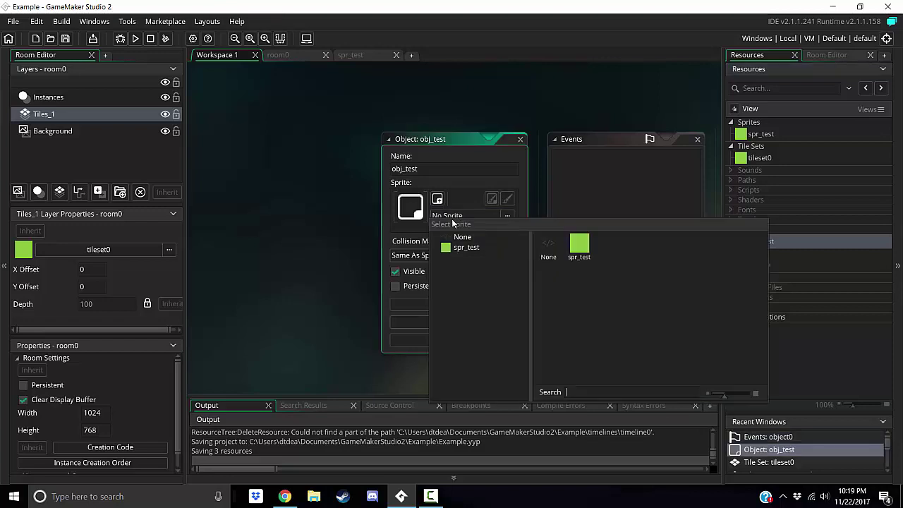
click(578, 244)
double_click(789, 262)
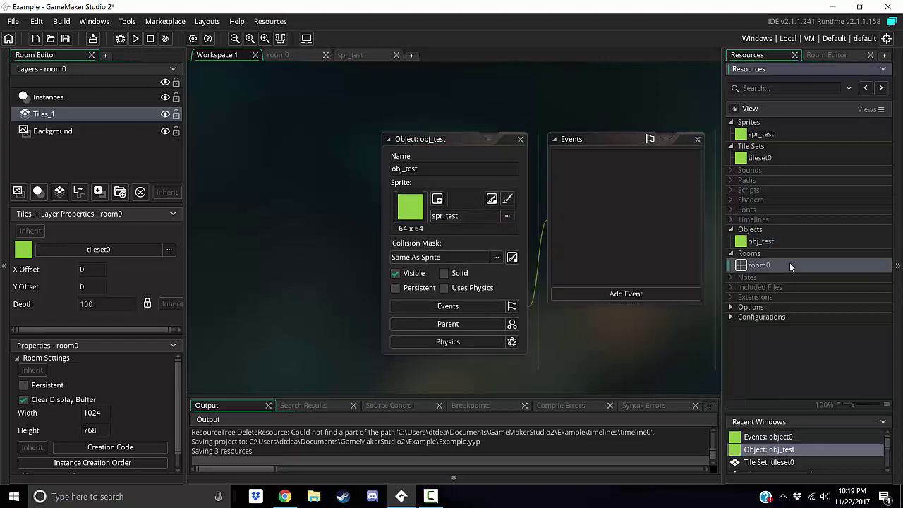
Drop an obj_test instance on the Instances layer at the centre of room0 (480, 320).
click(754, 56)
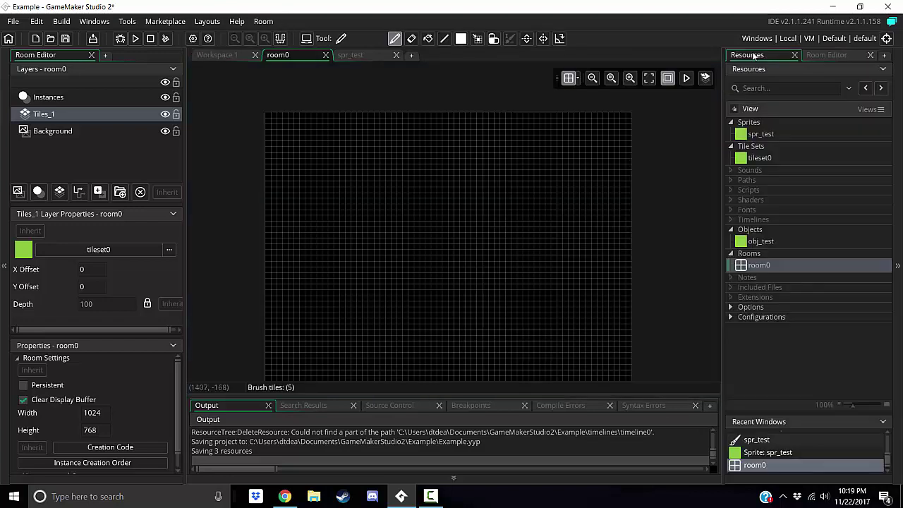
click(83, 97)
drag(762, 242, 450, 245)
Open obj_test's editor and look through the event types without adding one.
double_click(769, 242)
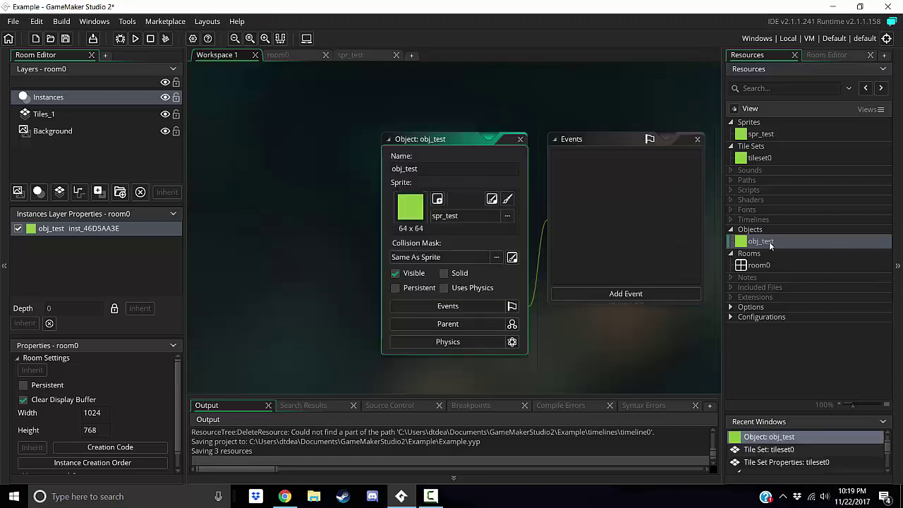
click(646, 295)
click(569, 367)
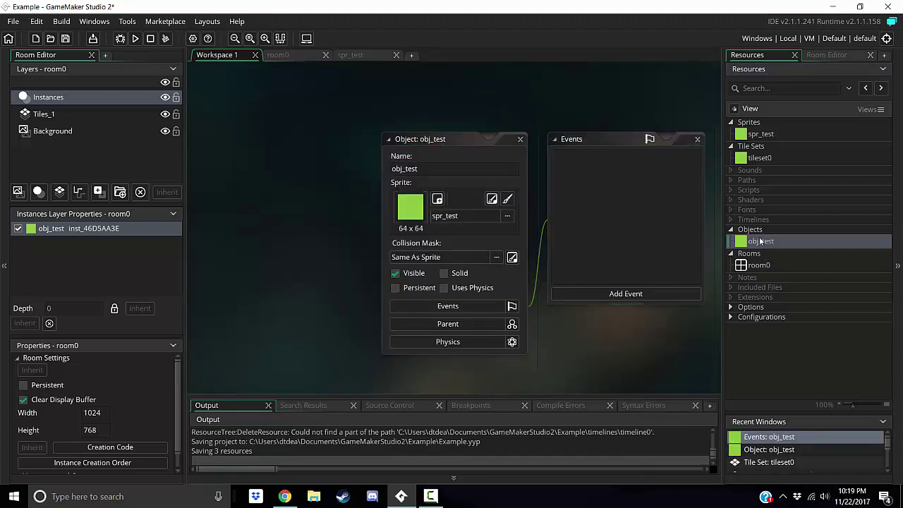
Delete the obj_test object, after cancelling a first attempt.
click(776, 135)
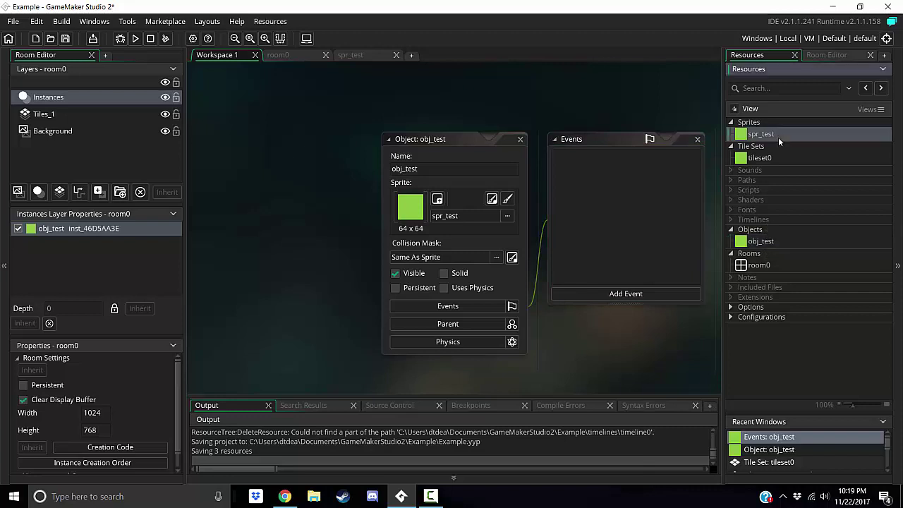
click(765, 243)
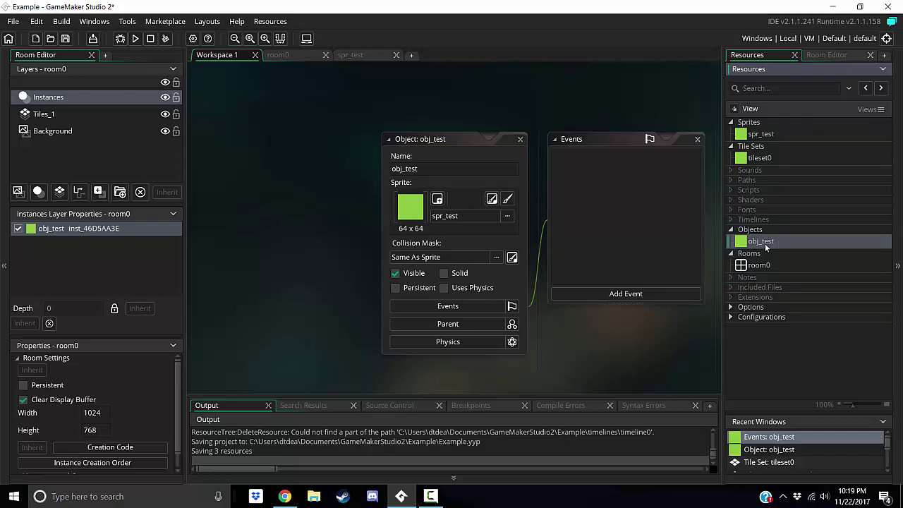
key(Delete)
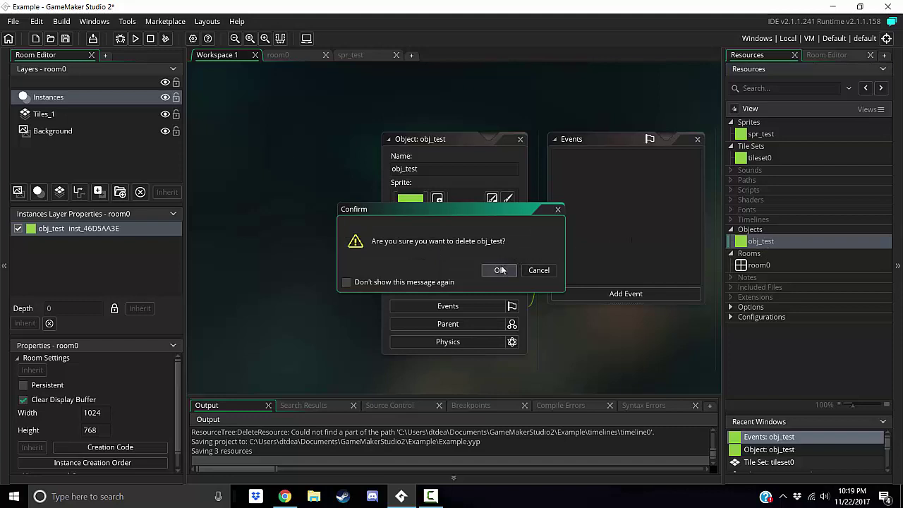
click(539, 269)
click(746, 134)
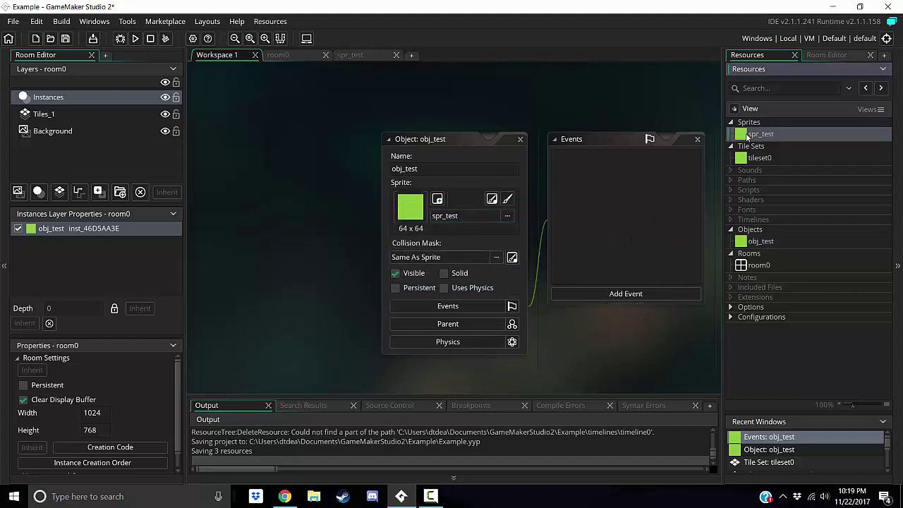
click(763, 243)
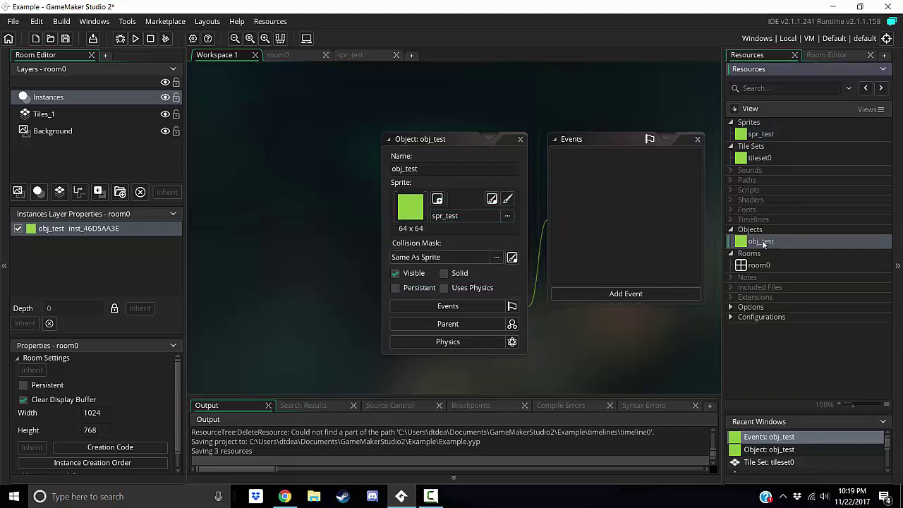
key(Delete)
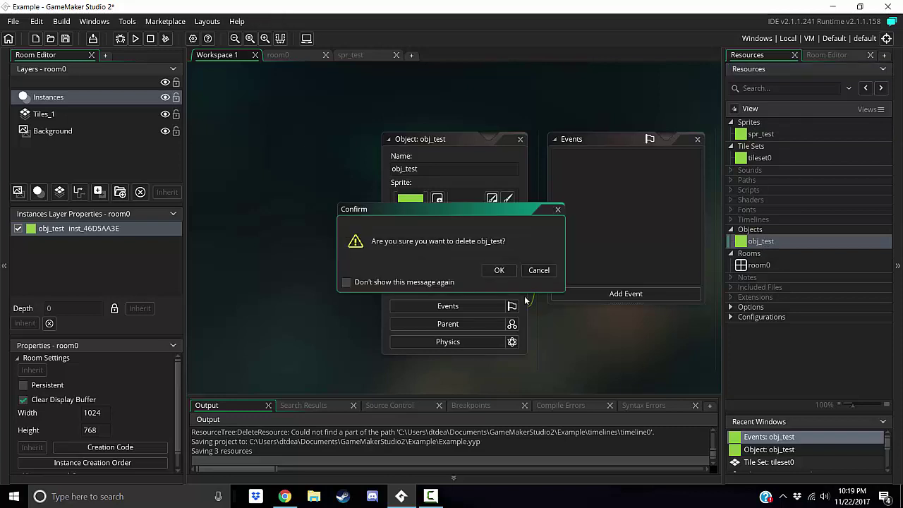
click(499, 271)
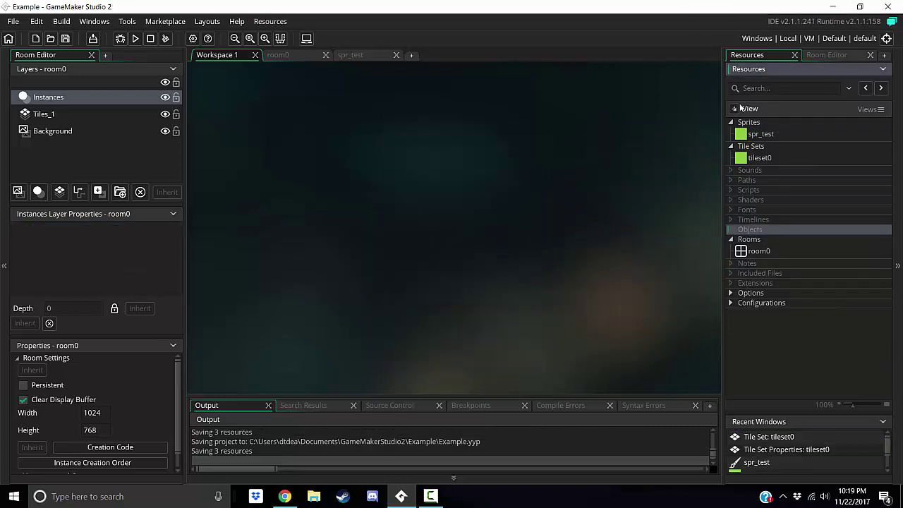
Delete the tileset0 tile set and the spr_test sprite, leaving room0 selected.
click(756, 135)
click(762, 158)
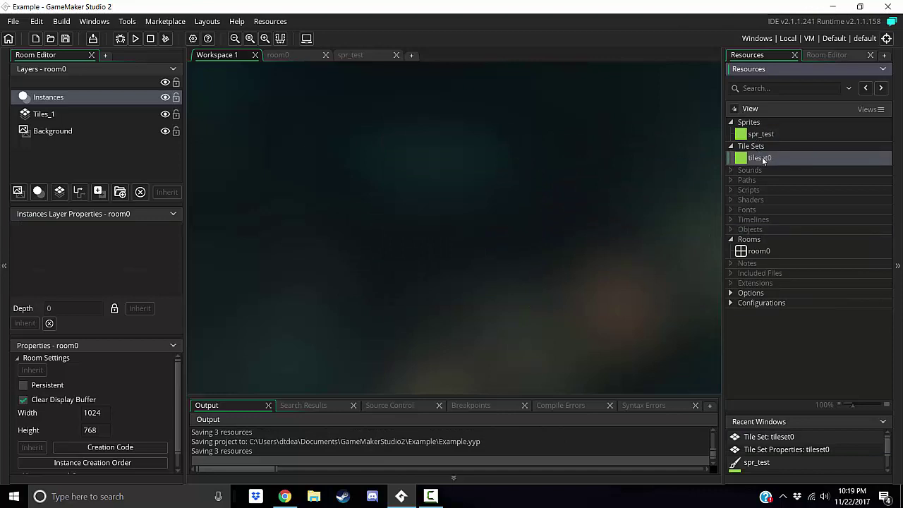
key(Delete)
click(505, 272)
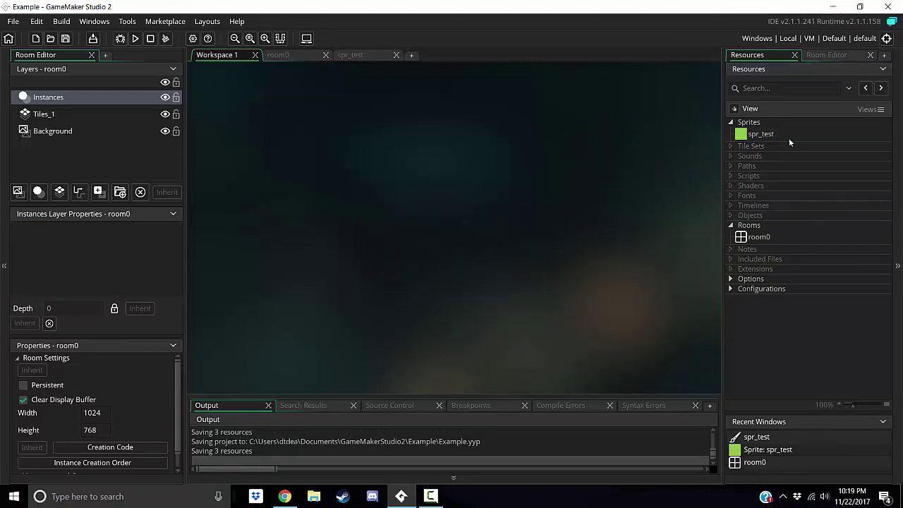
click(767, 136)
key(Delete)
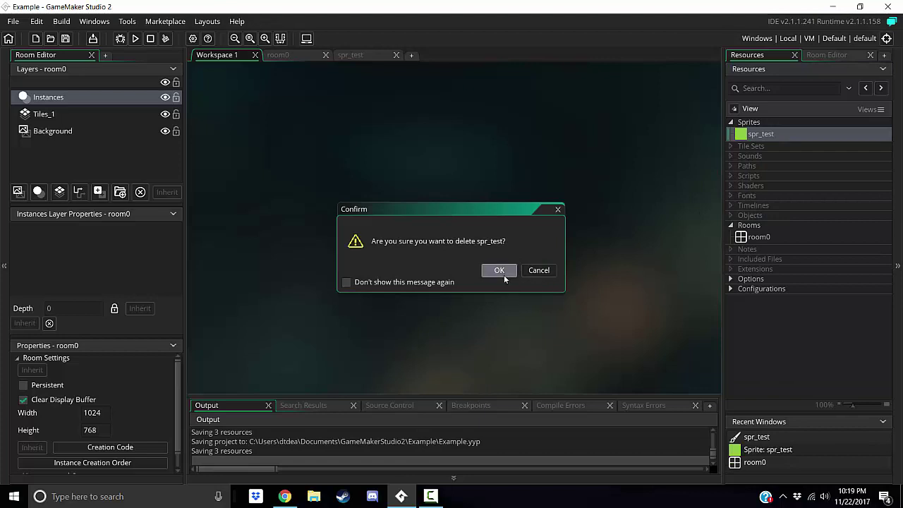
click(503, 273)
click(758, 223)
Preview the context menus for room0, Notes and Extensions, then expand the Options group.
right_click(752, 224)
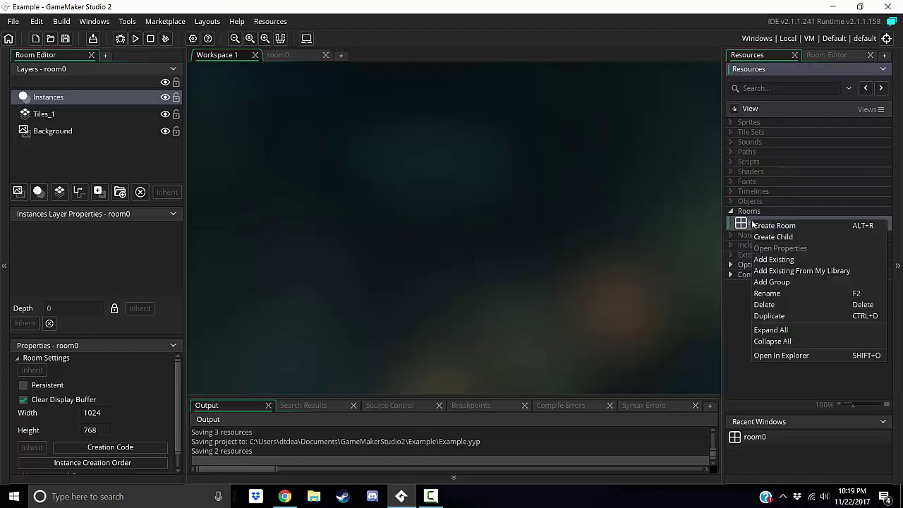
click(745, 228)
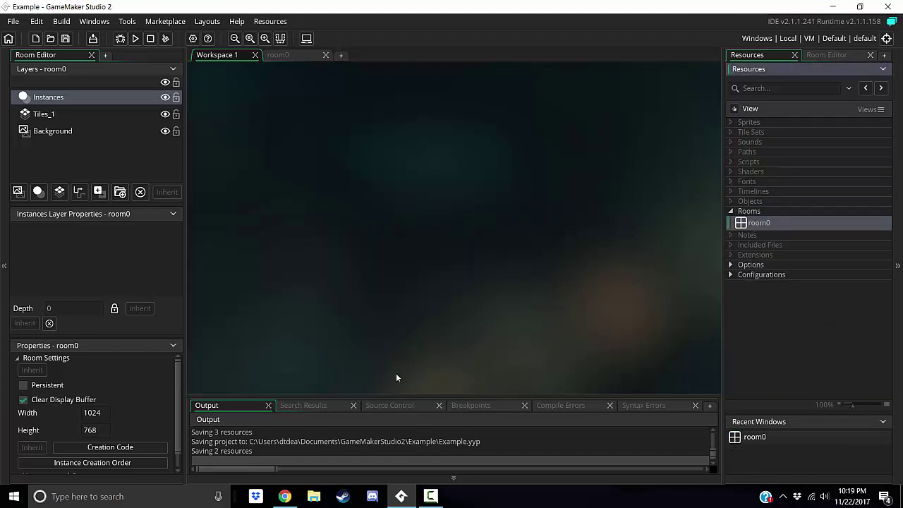
right_click(752, 234)
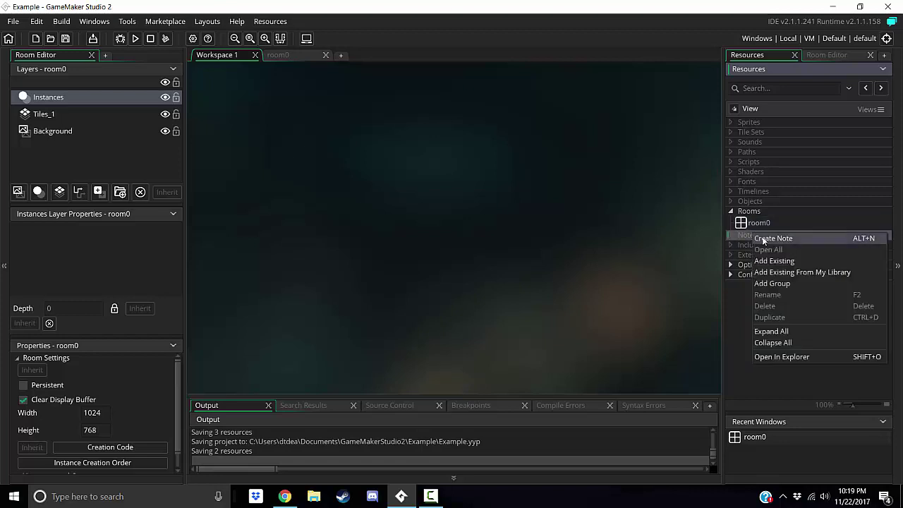
click(702, 266)
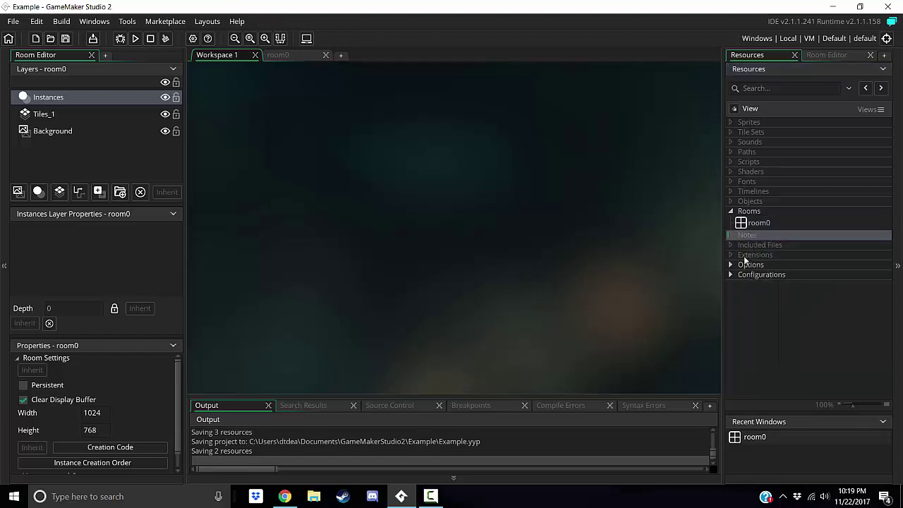
right_click(752, 255)
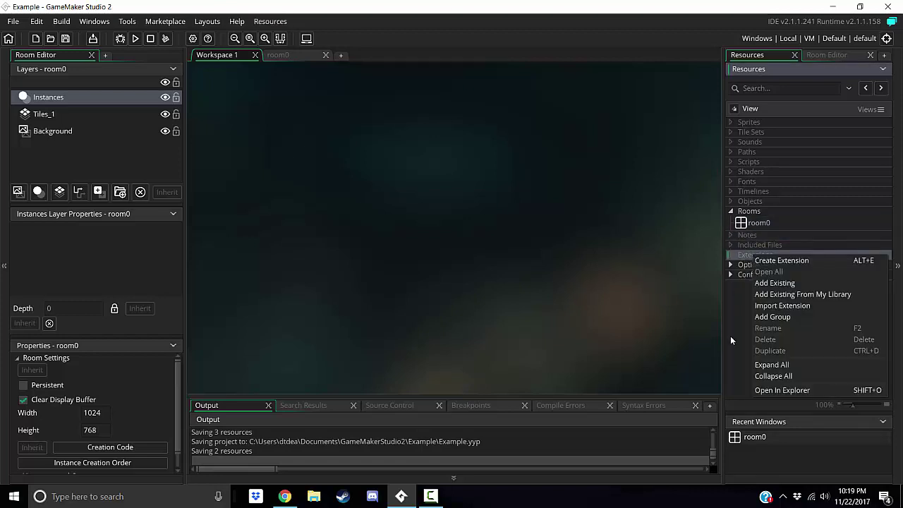
key(Escape)
click(730, 265)
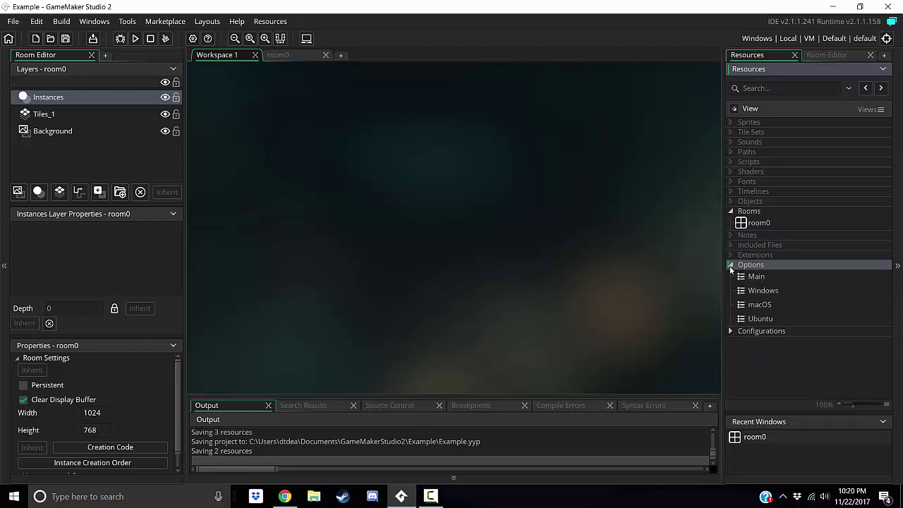
Change the game's frames per second from 30 to 60 in the main Game Options.
double_click(758, 277)
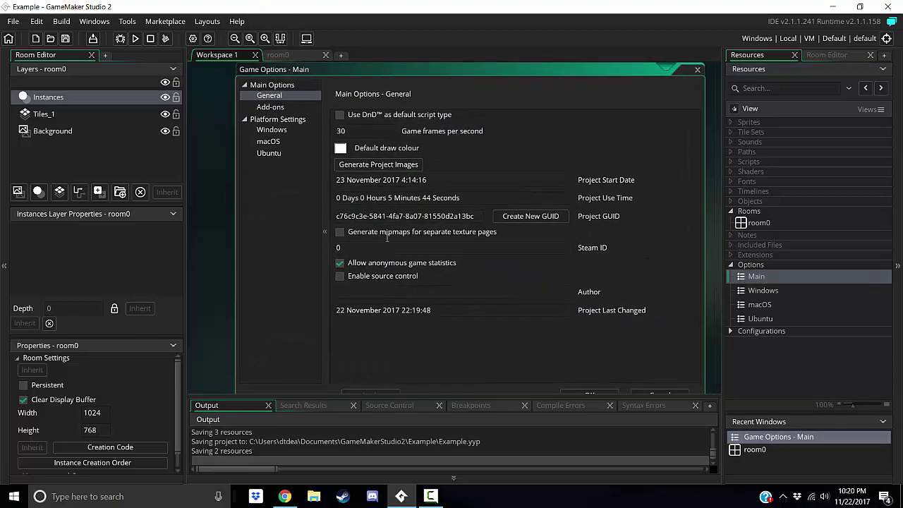
key(BackSpace)
text(6)
Browse the Windows General, Graphics and Images options, then toggle the Options and Configurations groups.
click(271, 131)
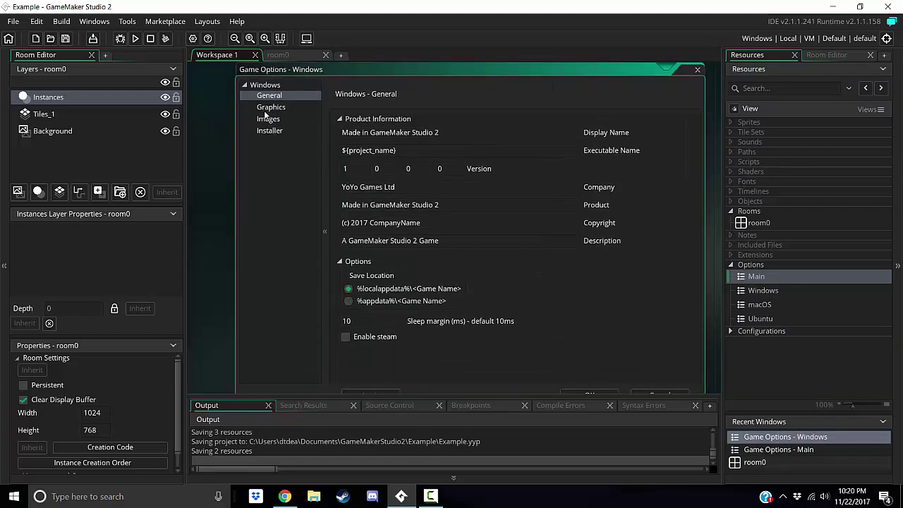
click(270, 107)
click(267, 118)
click(262, 107)
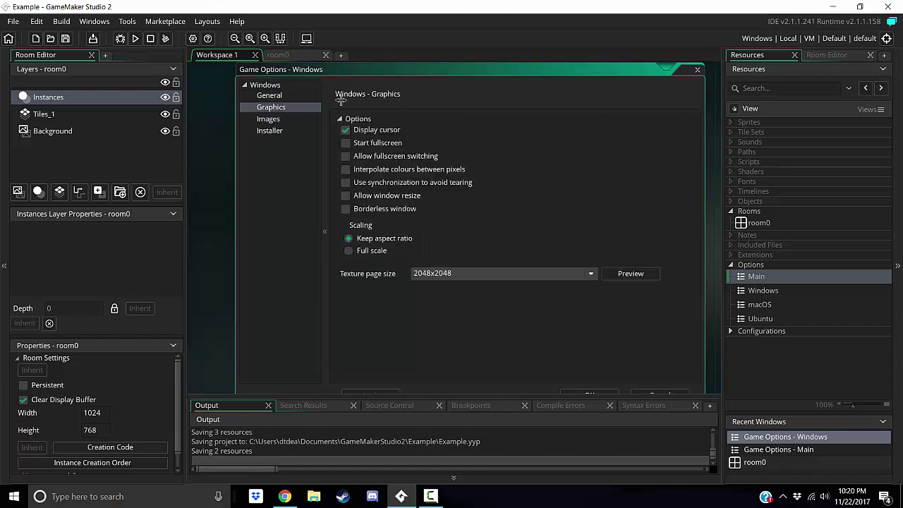
double_click(756, 278)
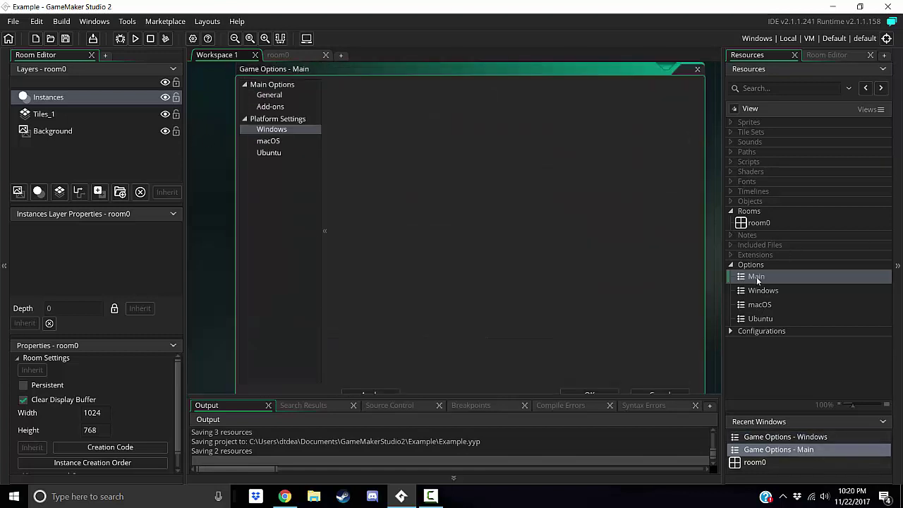
click(731, 265)
click(732, 274)
click(730, 275)
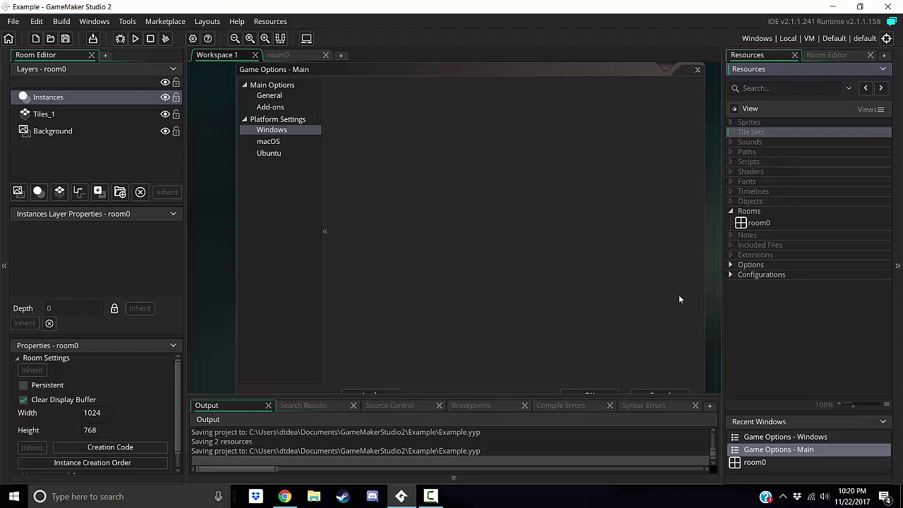
Create a new object0 and add a Step event to it.
right_click(752, 201)
click(755, 205)
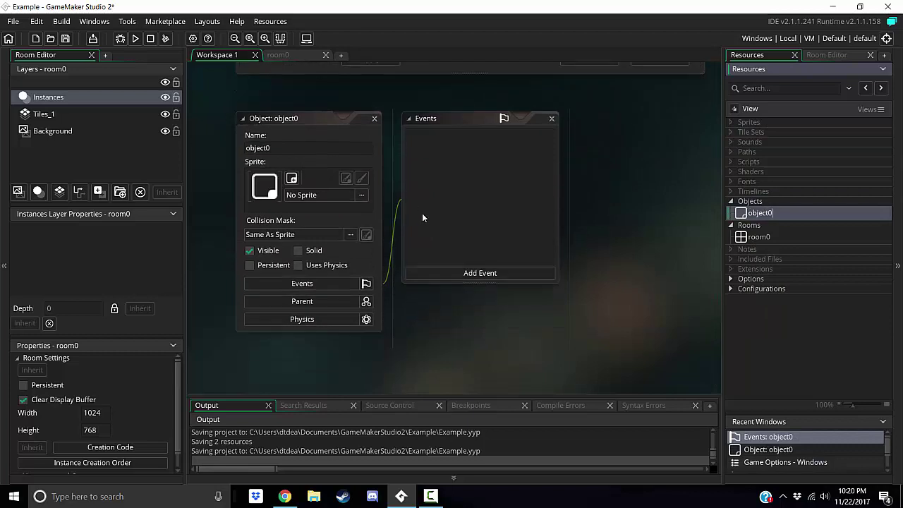
click(428, 275)
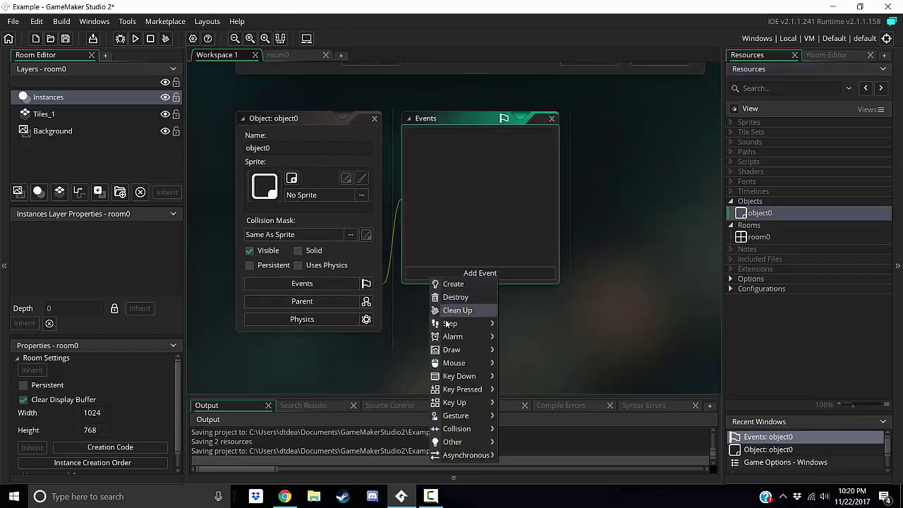
mouse_move(467, 323)
click(505, 324)
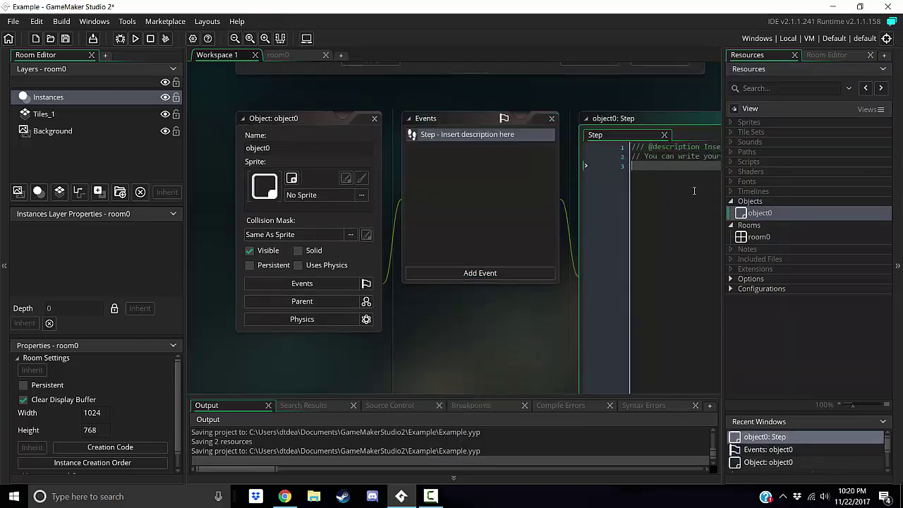
Clear the Step event's template comments, leaving its code empty.
click(519, 177)
key(ctrl+a)
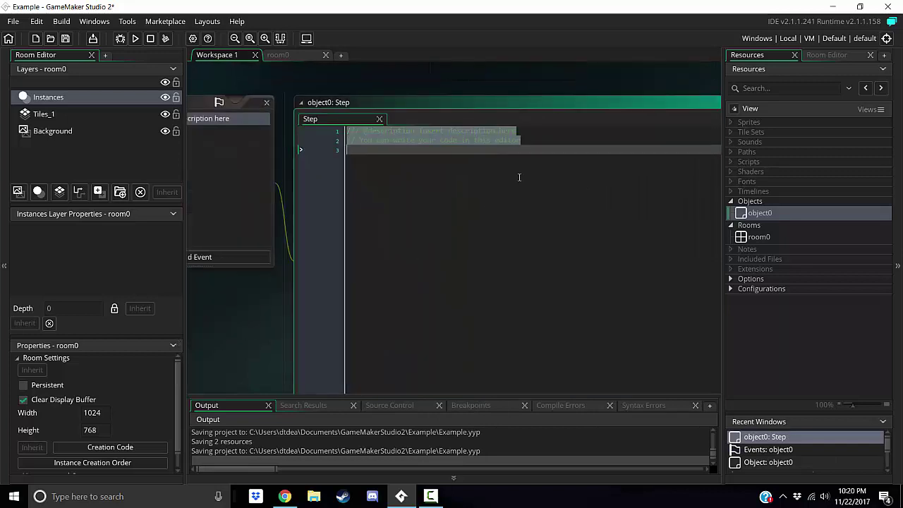
key(BackSpace)
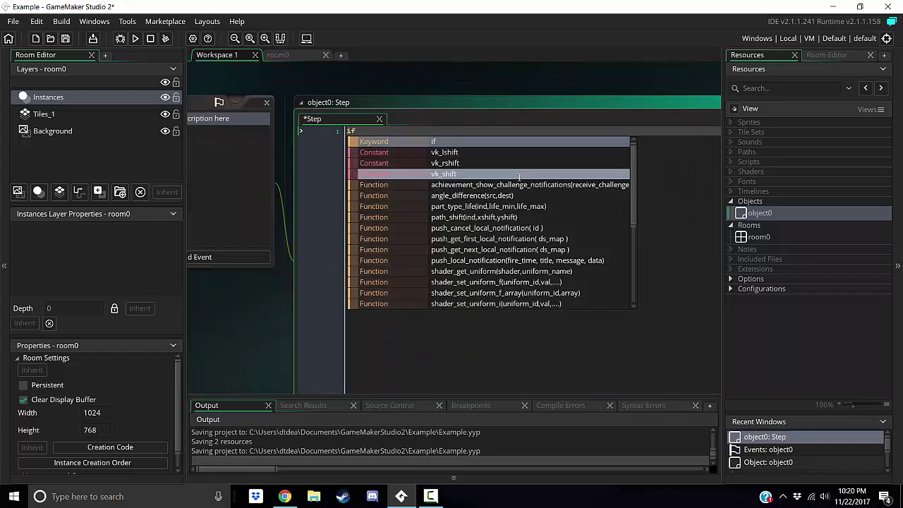
text(speed)
key(BackSpace)
key(BackSpace)
key(BackSpace)
key(BackSpace)
key(BackSpace)
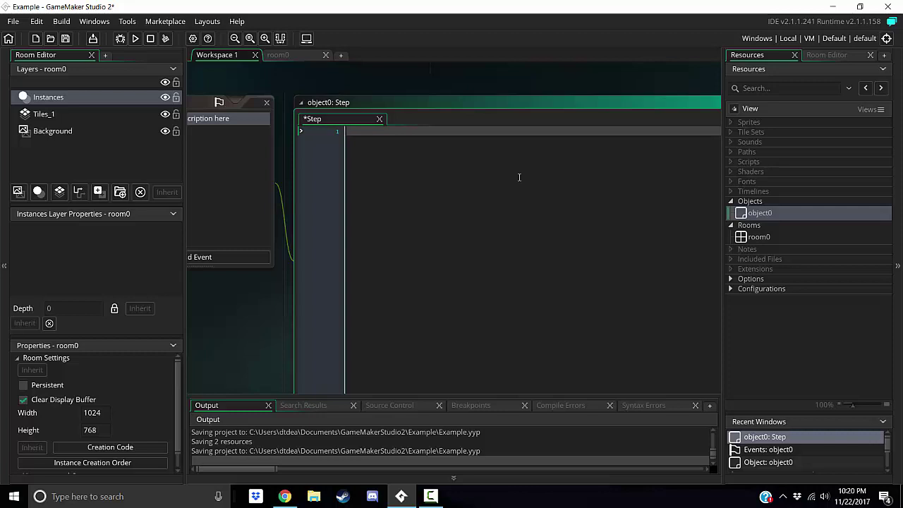
Delete object0 and close both the Windows and Main Game Options windows.
right_click(775, 213)
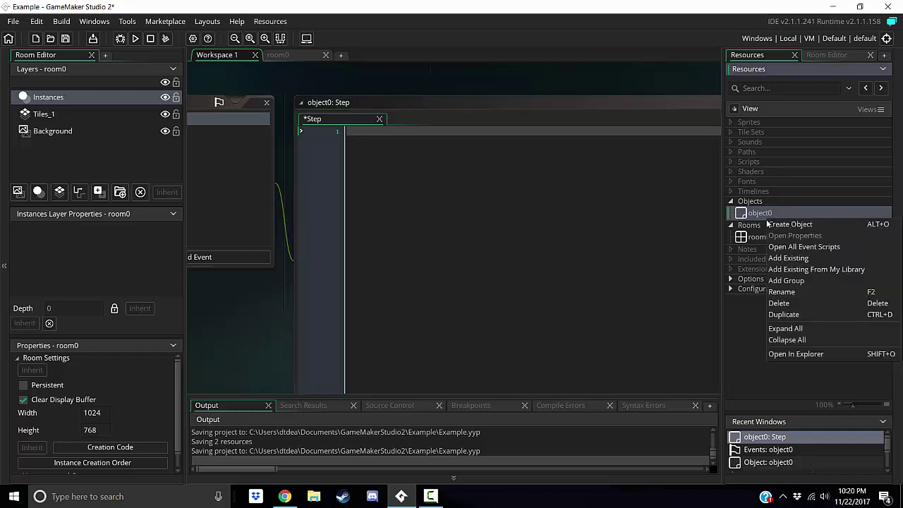
click(782, 303)
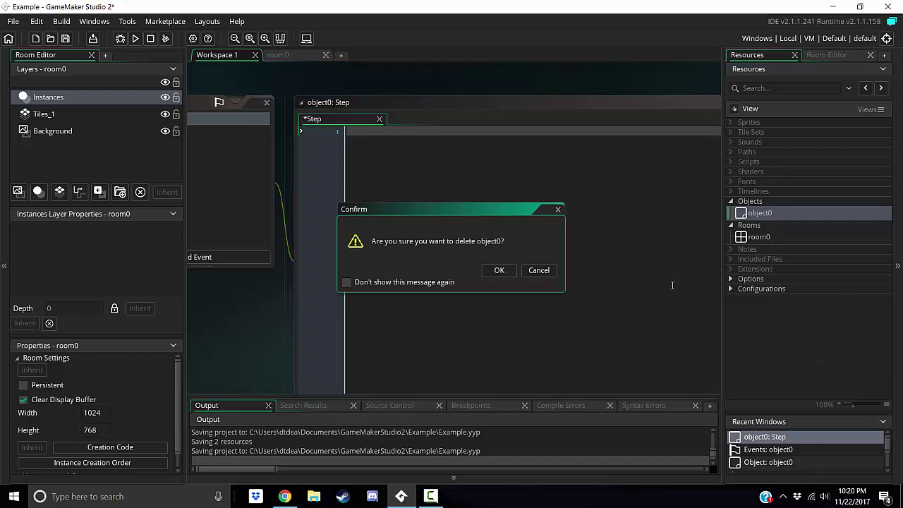
click(498, 270)
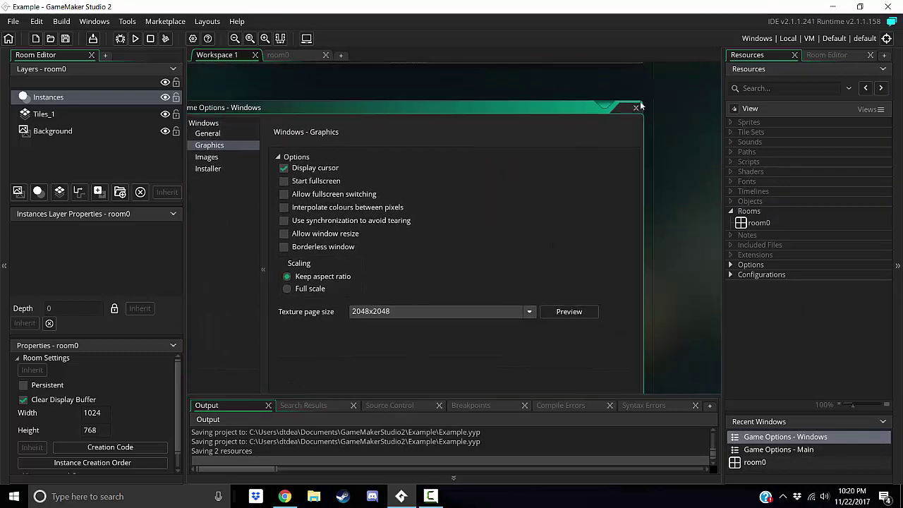
click(635, 107)
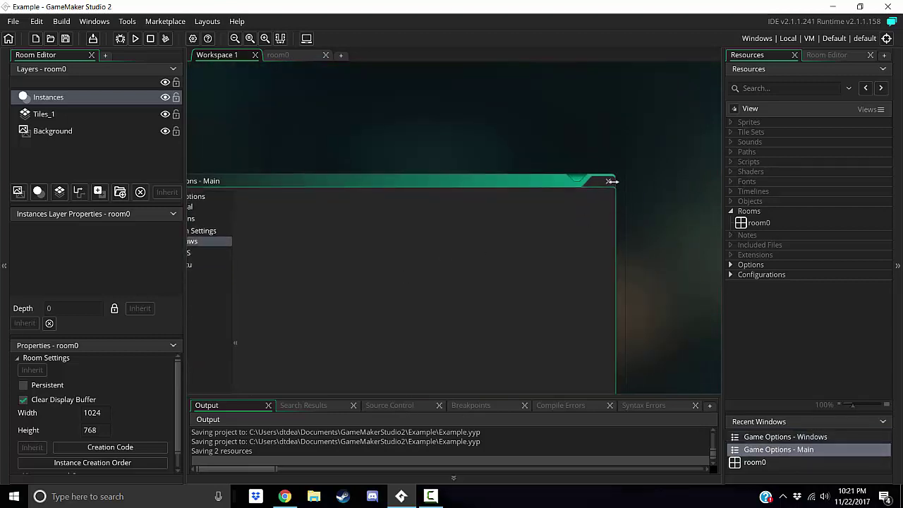
click(608, 182)
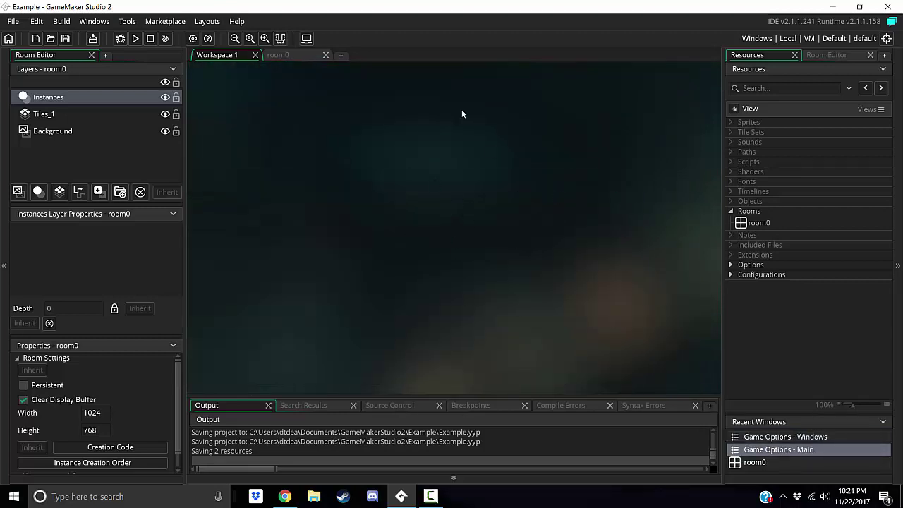
Open room0 and review its Viewports and Cameras and Viewport 0 settings, including the follow-object list.
double_click(765, 223)
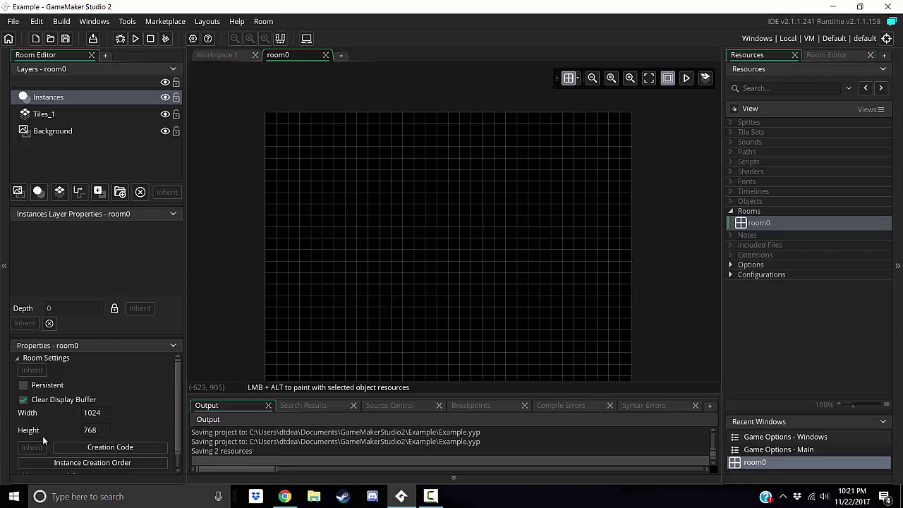
scroll(66, 413, down, 1)
scroll(77, 414, up, 1)
scroll(61, 410, down, 1)
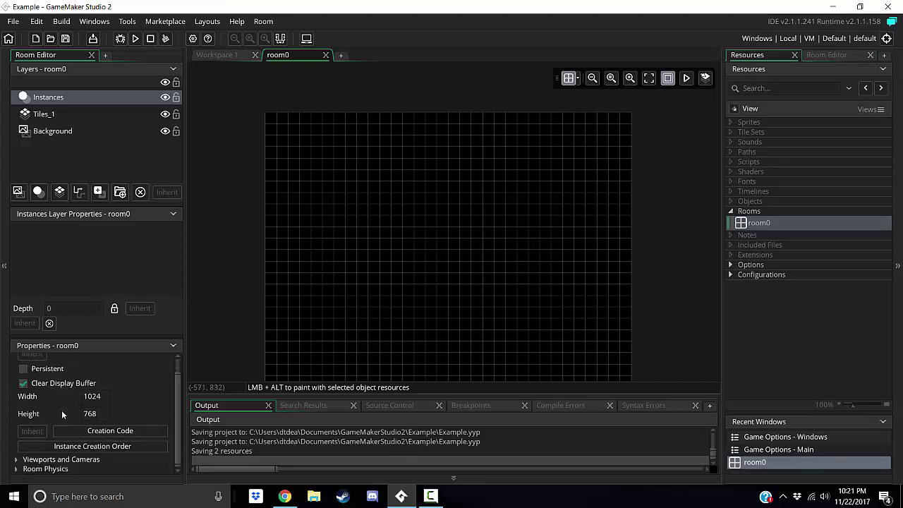
click(106, 396)
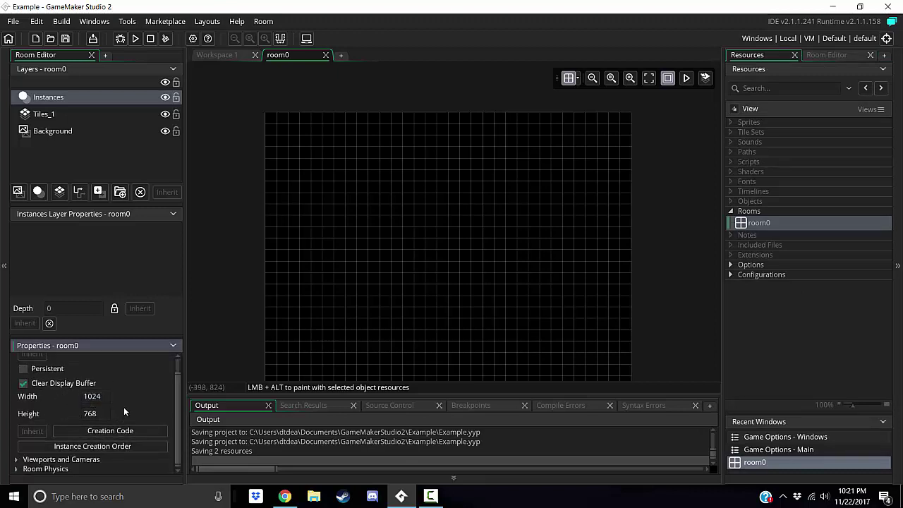
click(16, 459)
scroll(60, 432, down, 1)
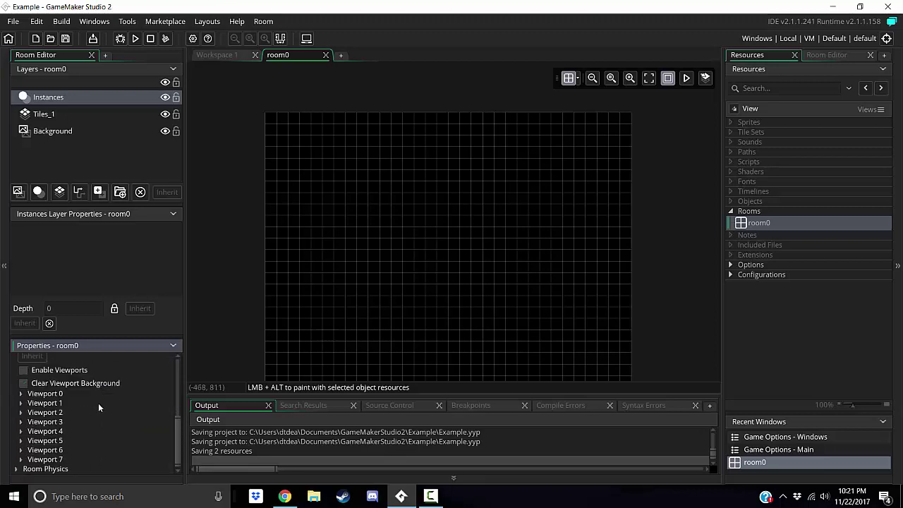
click(21, 393)
scroll(66, 413, down, 3)
scroll(66, 413, up, 2)
scroll(106, 422, down, 2)
scroll(82, 443, down, 2)
scroll(80, 443, up, 1)
scroll(79, 423, down, 1)
click(79, 379)
click(79, 380)
click(113, 378)
click(143, 411)
Collapse the room property groups and delete the Tiles_1 layer.
scroll(123, 409, up, 4)
scroll(54, 415, up, 3)
click(23, 395)
scroll(56, 409, up, 3)
scroll(56, 408, down, 3)
scroll(17, 384, up, 3)
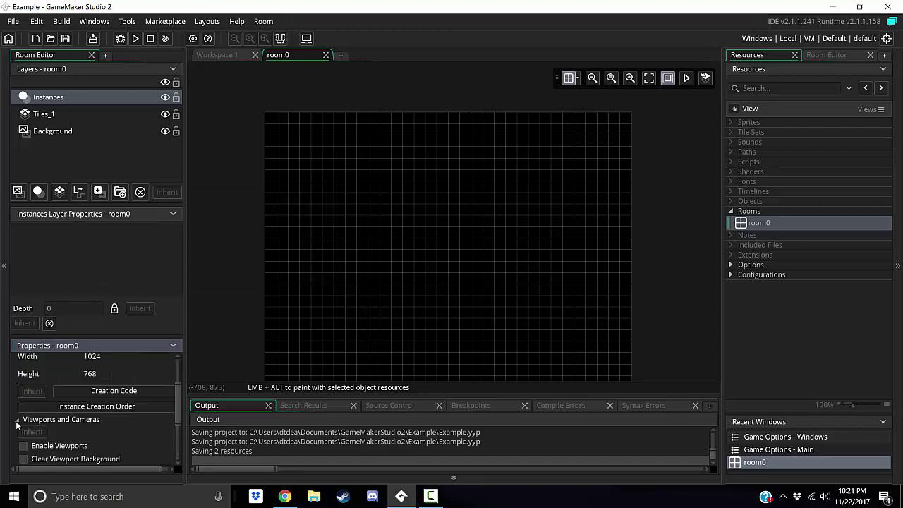
click(19, 422)
scroll(64, 422, up, 2)
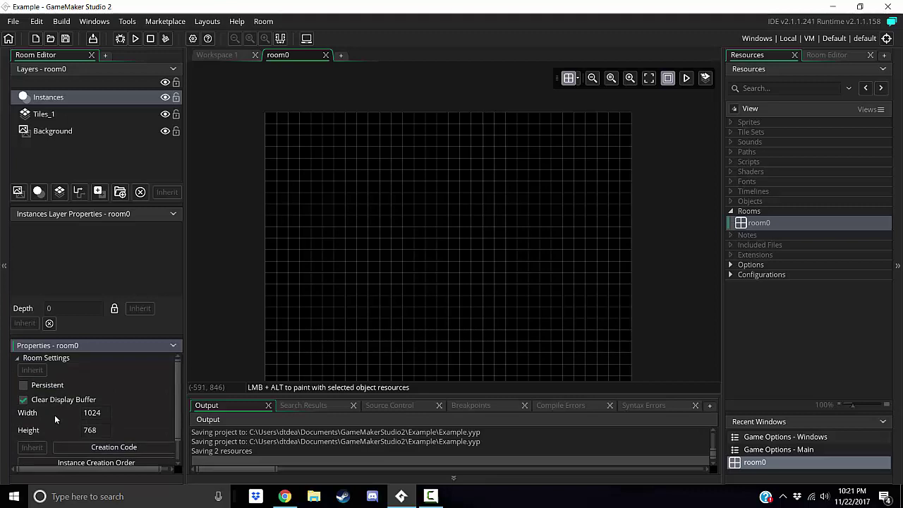
click(19, 359)
click(94, 115)
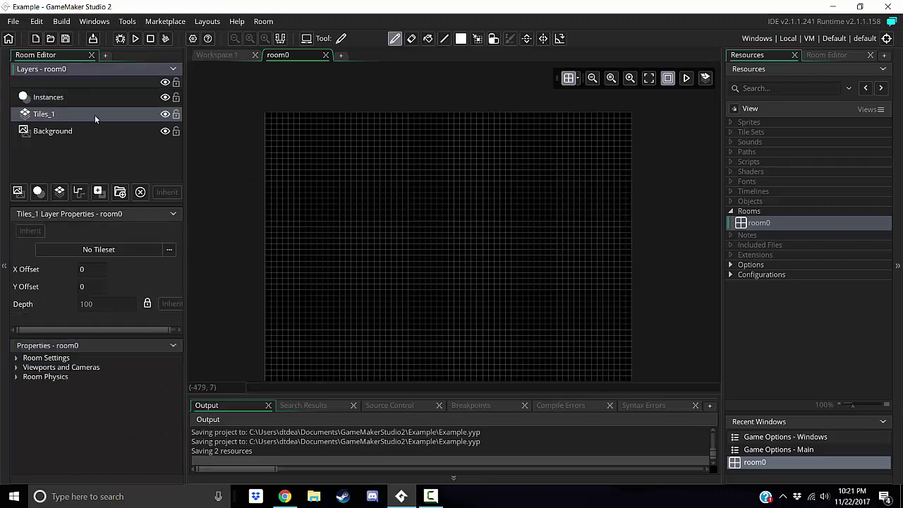
key(Delete)
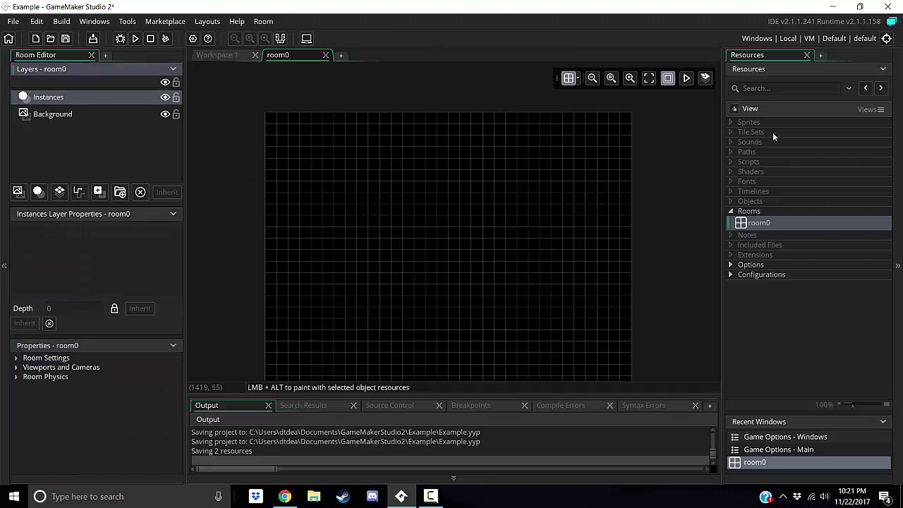
Create a new sprite named spr_character.
right_click(754, 127)
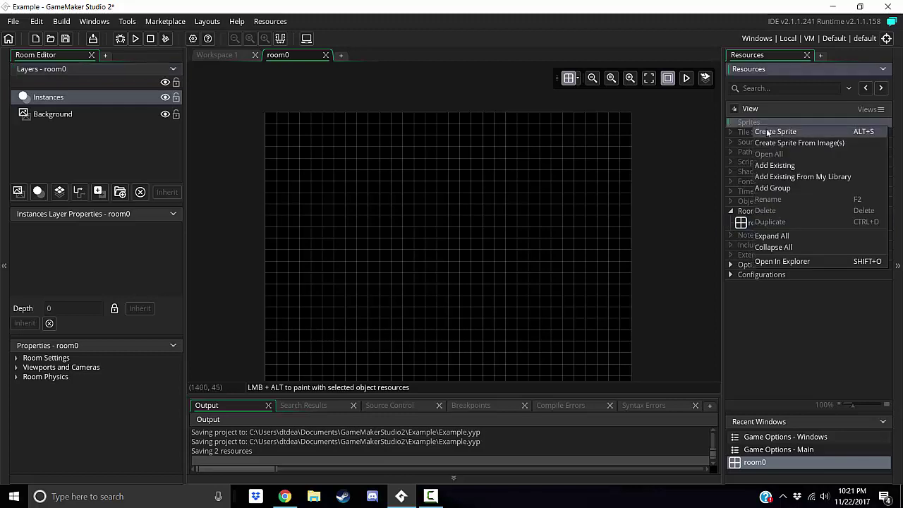
click(759, 132)
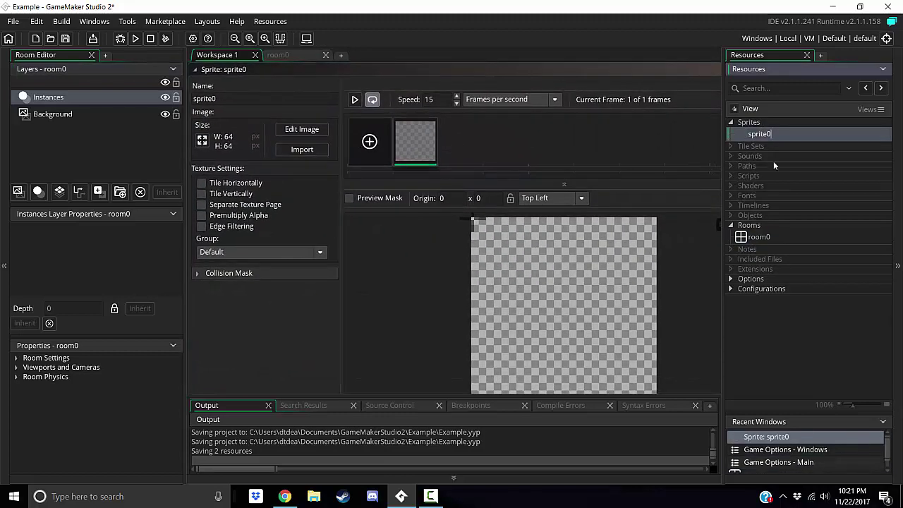
text(spr_character)
key(Return)
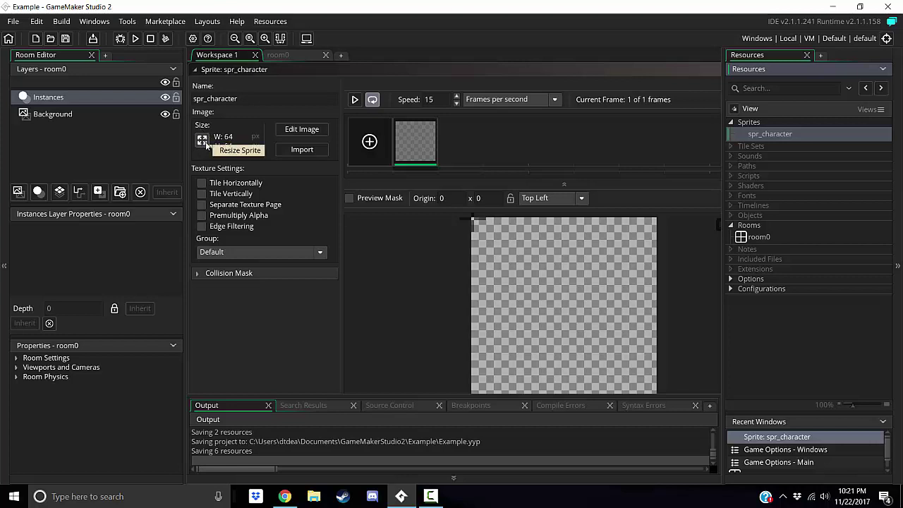
Resize the sprite's canvas from 64 x 64 to 16 x 16 pixels.
click(203, 142)
click(211, 128)
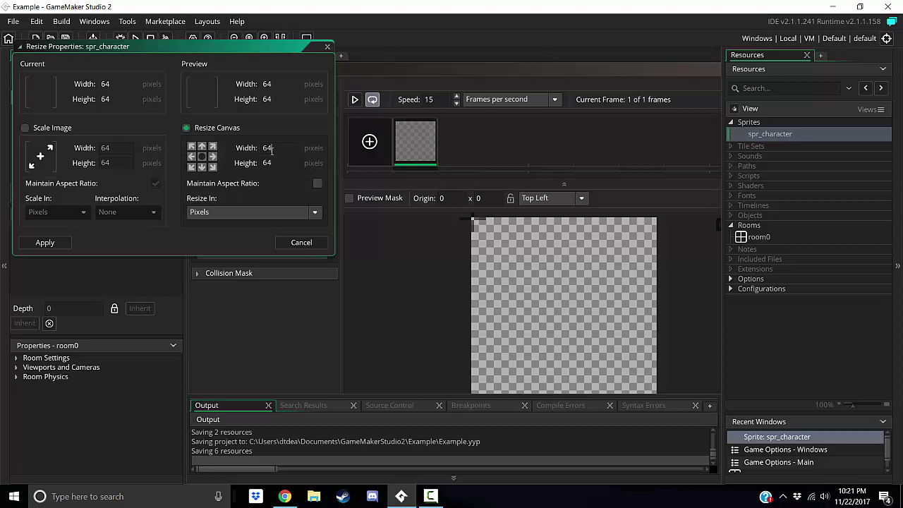
key(Tab)
text(16)
click(58, 242)
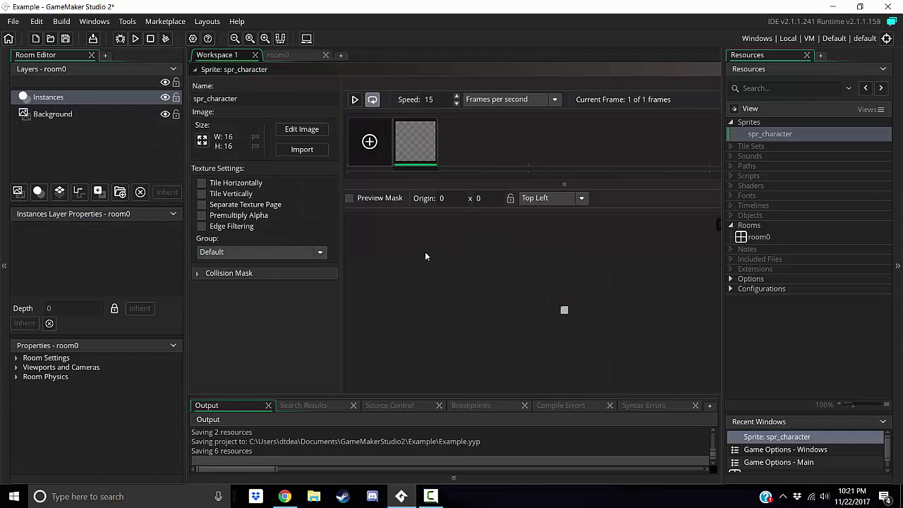
In Edit Image, pencil the white top row and left edge of the ghost outline.
click(311, 134)
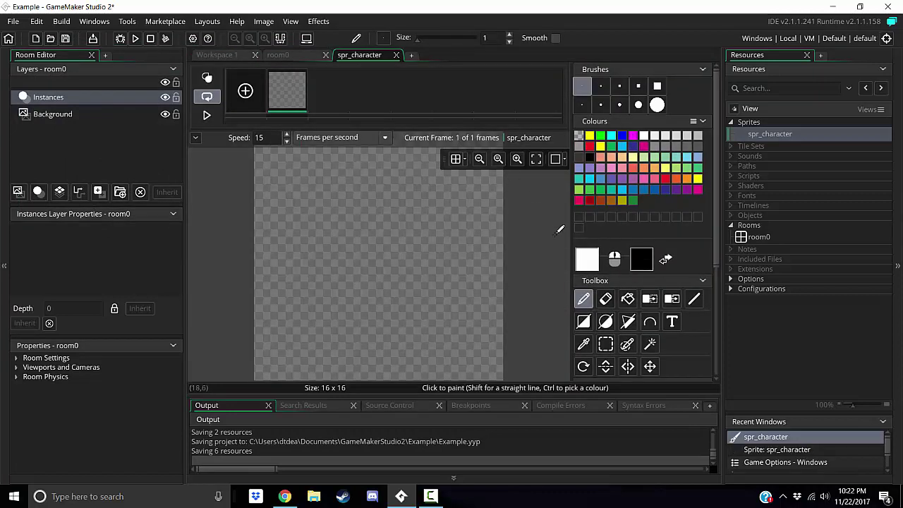
click(479, 159)
click(398, 169)
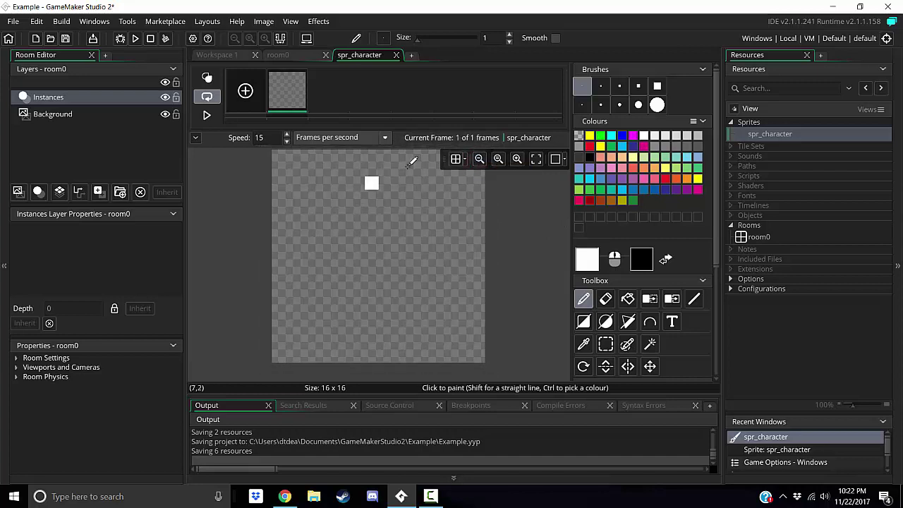
mouse_move(398, 169)
mouse_down()
mouse_move(335, 184)
mouse_move(357, 289)
mouse_move(359, 236)
mouse_up()
key(ctrl+z)
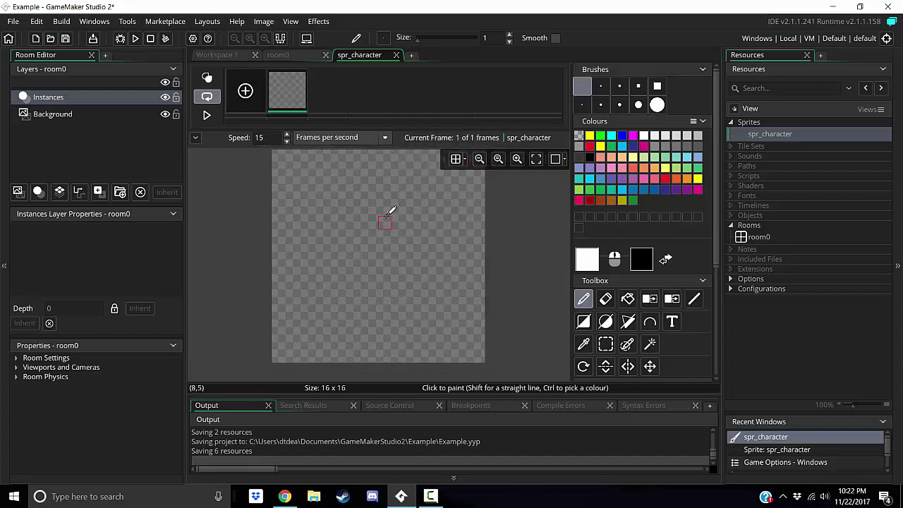
click(404, 156)
shift+click(344, 154)
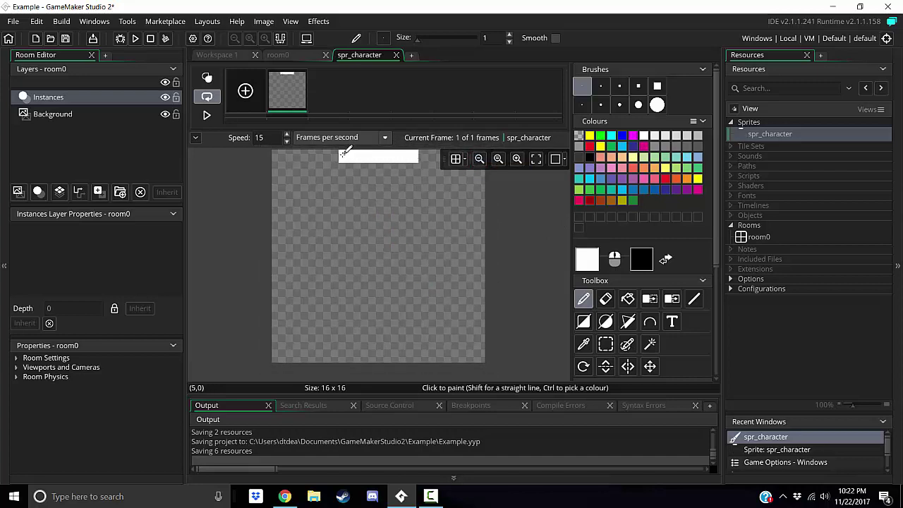
mouse_move(343, 154)
mouse_down()
mouse_move(326, 187)
mouse_move(326, 173)
mouse_move(312, 188)
mouse_move(319, 223)
mouse_up()
key(ctrl+z)
click(318, 183)
click(318, 208)
click(318, 196)
click(332, 235)
key(ctrl+z)
Complete the outline with the lower-left curve, right side, bottom edge and leg pixels.
mouse_move(318, 222)
mouse_down()
mouse_move(319, 236)
mouse_move(378, 253)
mouse_move(407, 246)
mouse_up()
click(332, 249)
click(345, 263)
key(ctrl+z)
mouse_move(345, 263)
mouse_down()
mouse_move(411, 260)
mouse_move(437, 236)
mouse_move(437, 189)
mouse_move(426, 169)
mouse_up()
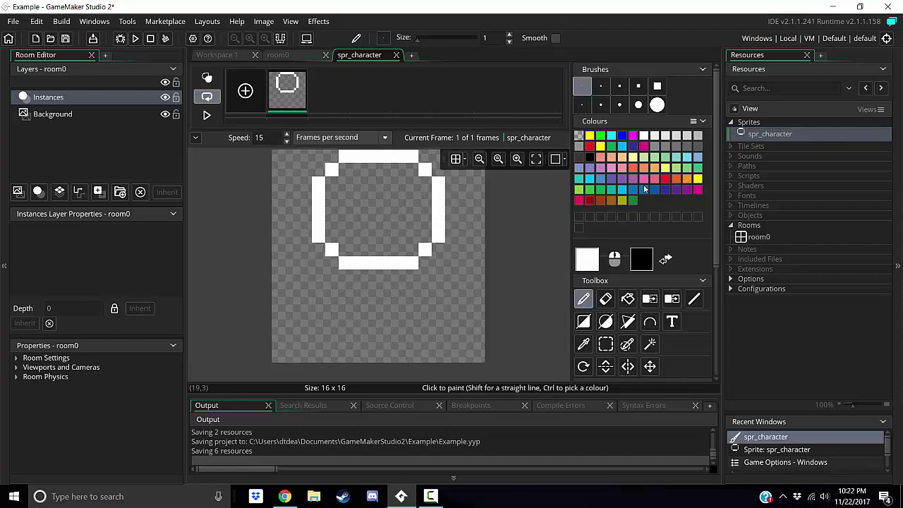
drag(398, 275, 400, 287)
click(371, 275)
drag(346, 275, 346, 286)
key(ctrl+z)
key(ctrl+z)
key(ctrl+z)
mouse_move(399, 275)
mouse_down()
mouse_move(396, 303)
mouse_move(395, 293)
mouse_move(359, 278)
mouse_move(363, 290)
mouse_move(375, 279)
mouse_move(390, 286)
mouse_move(371, 276)
mouse_up()
Flood-fill the inside of the ghost outline with white.
click(627, 299)
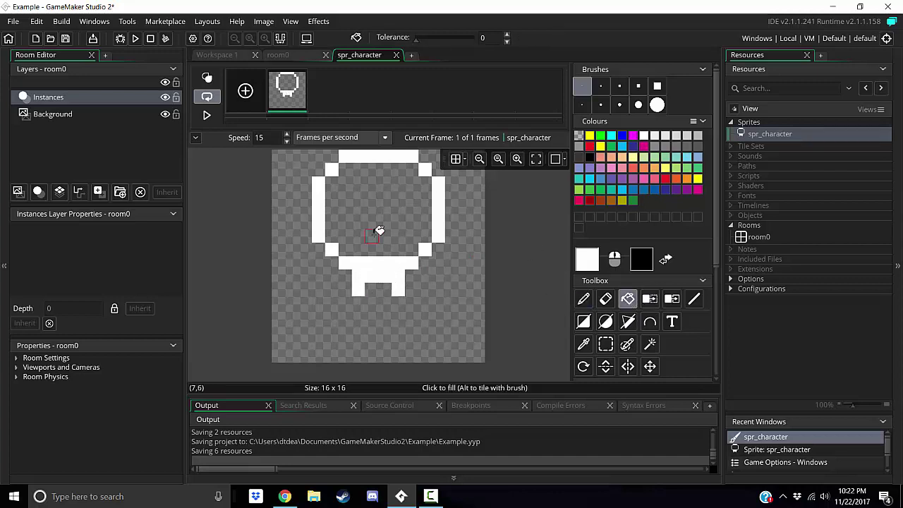
click(370, 230)
click(605, 299)
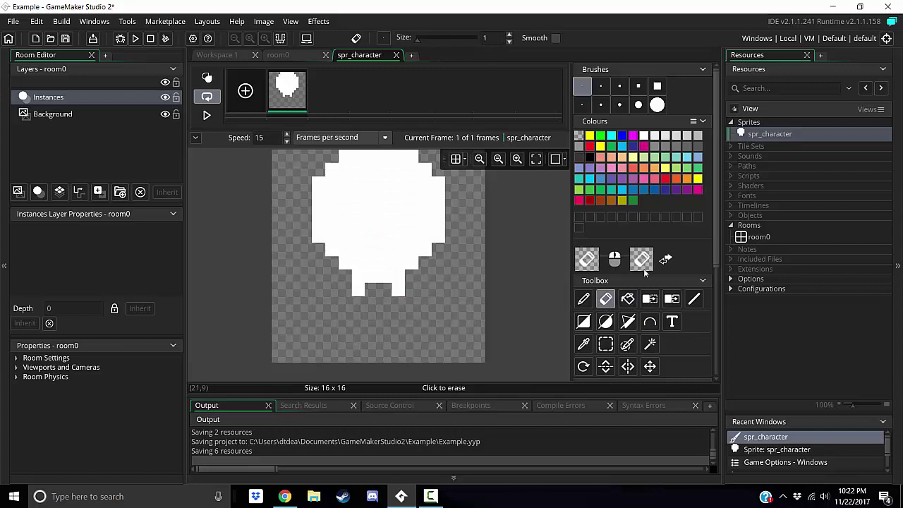
click(584, 299)
Paint two black L-shaped eyes on the ghost.
click(590, 156)
click(399, 209)
click(411, 196)
click(424, 209)
key(ctrl+z)
key(ctrl+z)
click(411, 208)
click(411, 196)
click(358, 209)
click(345, 209)
click(344, 196)
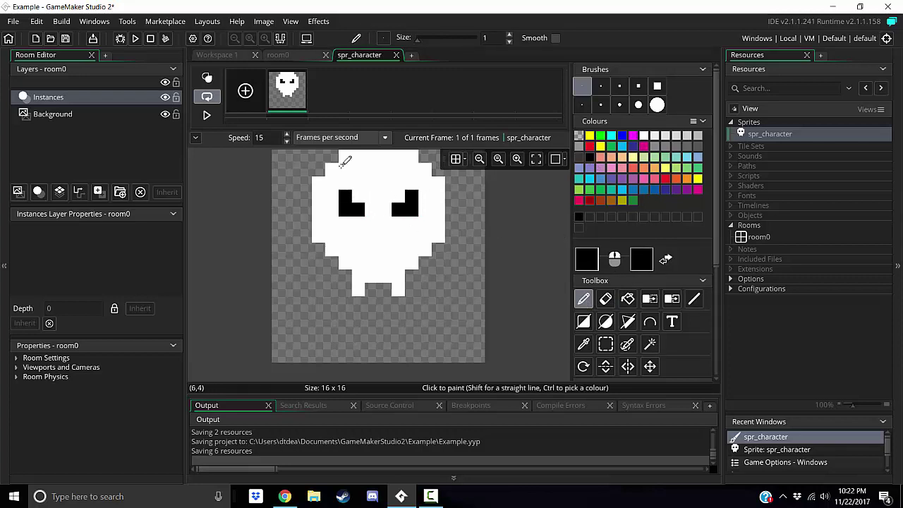
Erase the two bottom leg pixels, leaving a flat, squared-off bottom.
click(608, 302)
click(398, 288)
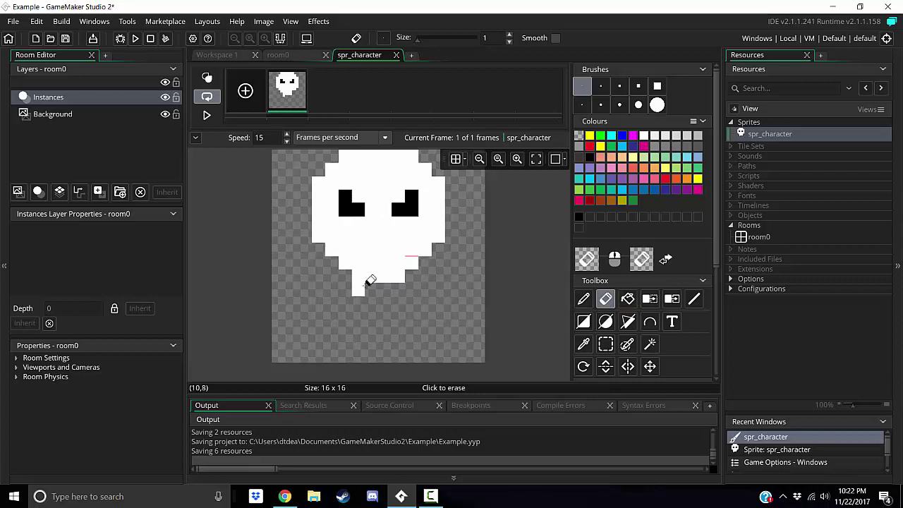
click(359, 289)
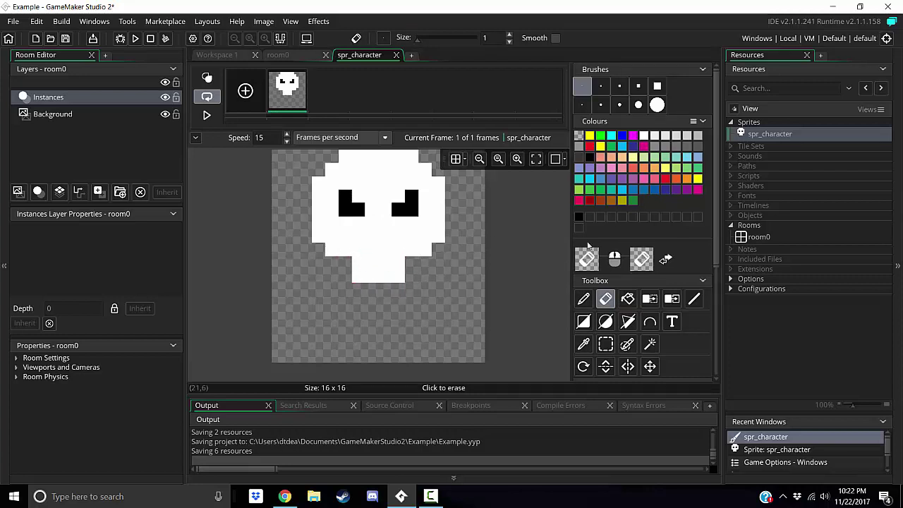
click(584, 298)
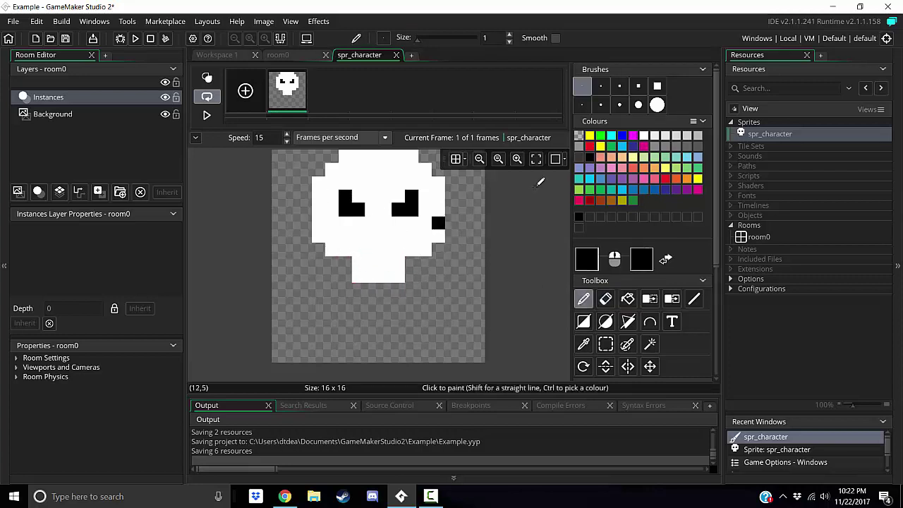
click(371, 249)
key(ctrl+z)
Add an empty second frame, then delete both frames, leaving spr_character blank.
right_click(760, 134)
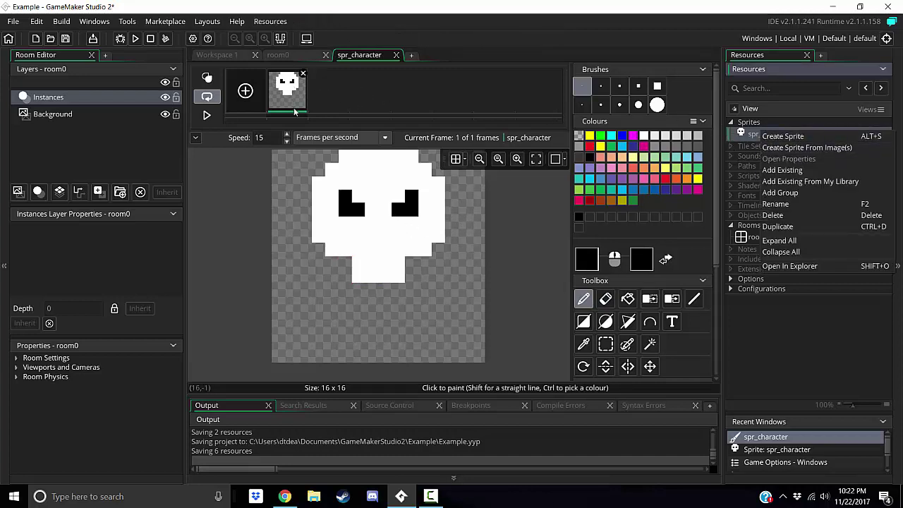
click(288, 101)
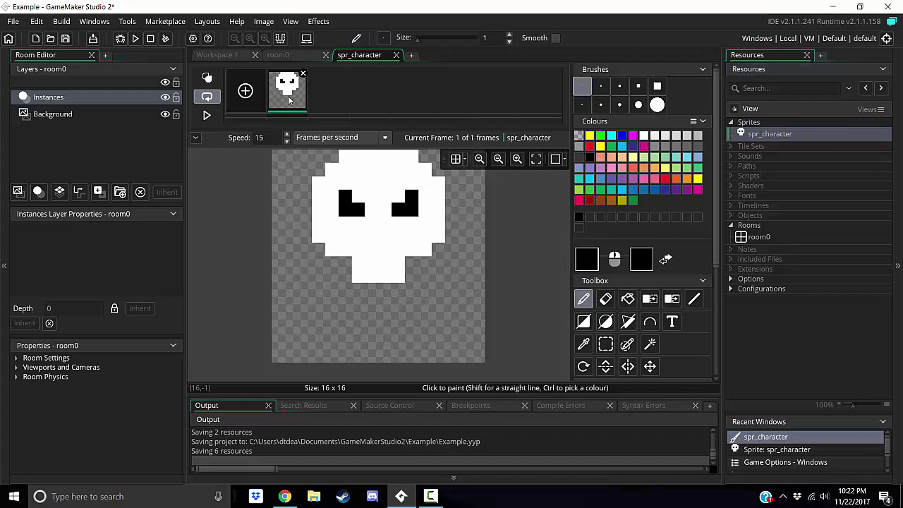
click(247, 90)
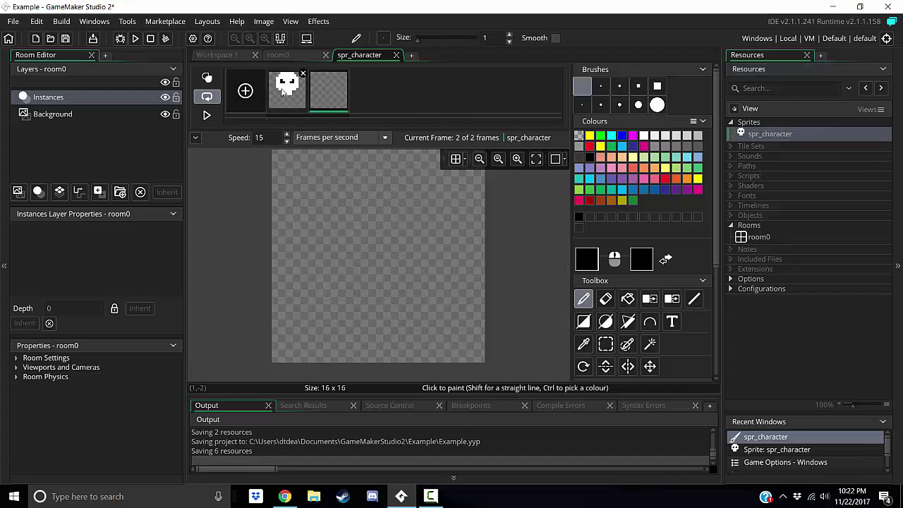
click(284, 90)
click(304, 74)
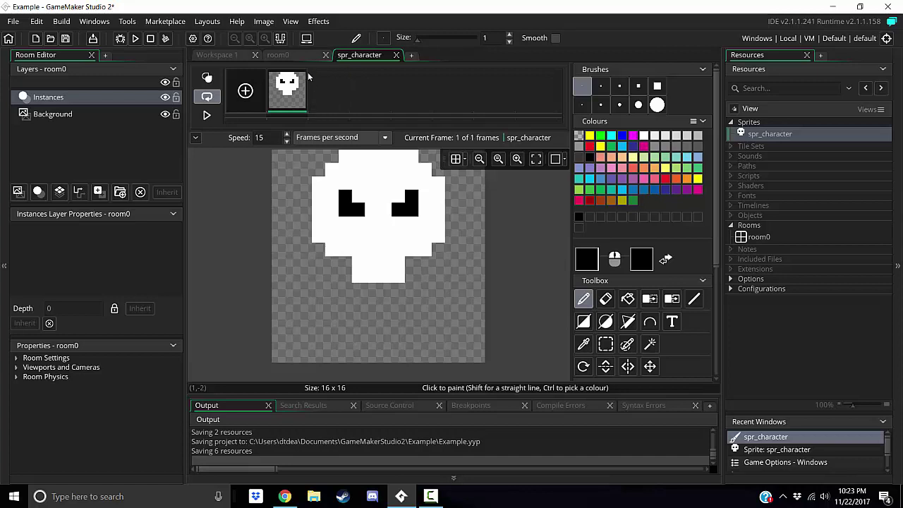
click(304, 74)
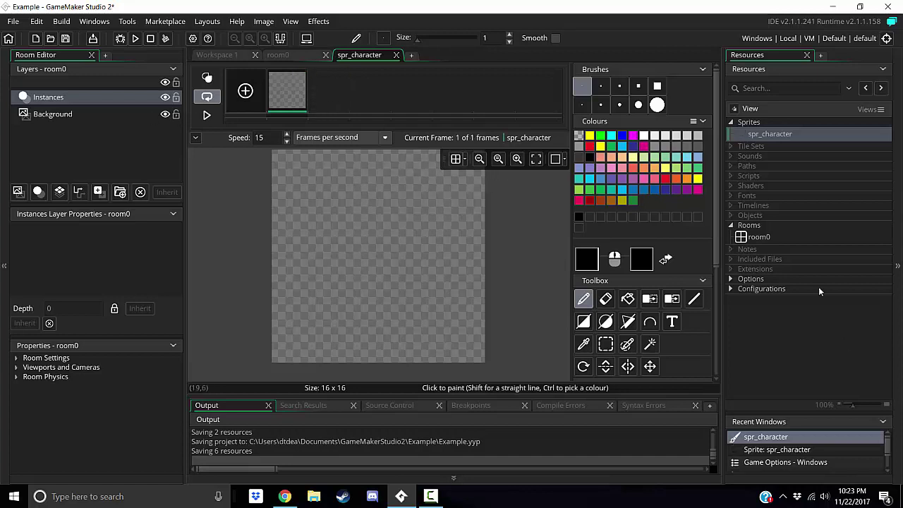
Delete spr_character from the Resources panel and confirm, returning to room0.
right_click(752, 135)
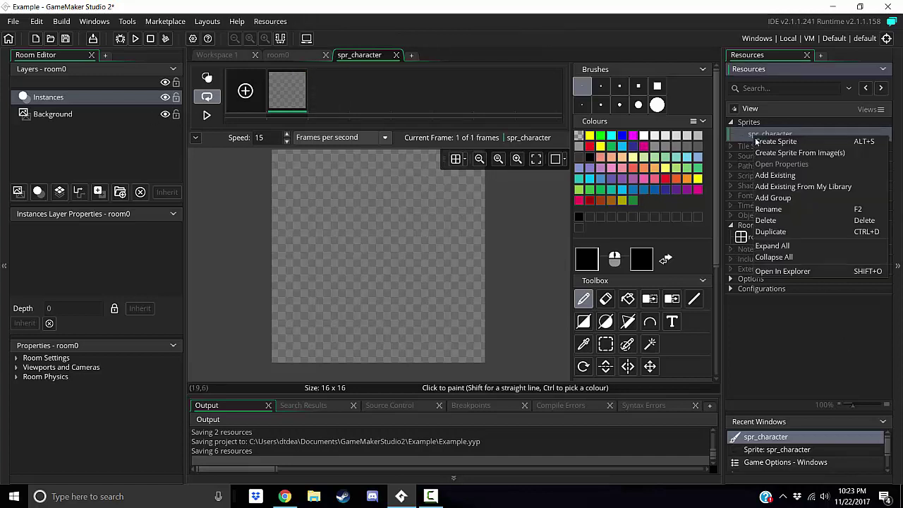
click(785, 221)
click(501, 270)
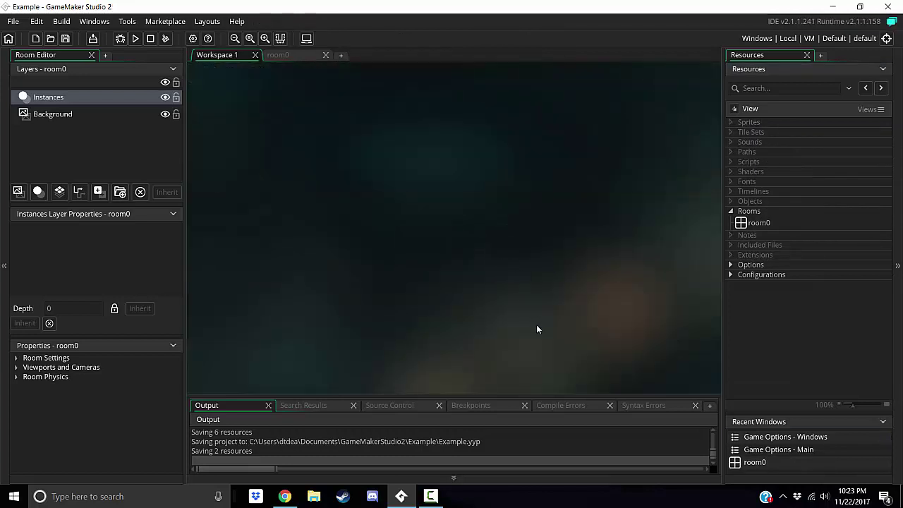
click(311, 53)
Close the room0 tab and look through the Search Results, Source Control and Output panels.
click(325, 55)
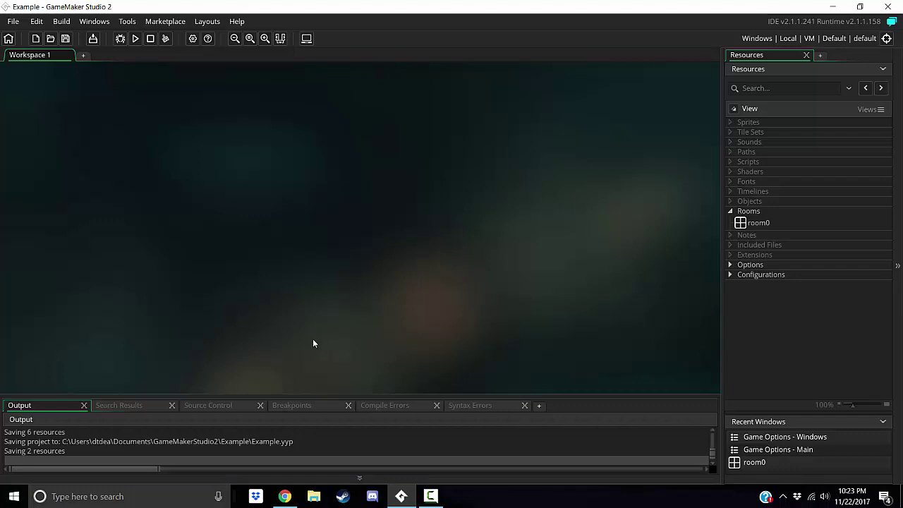
click(141, 405)
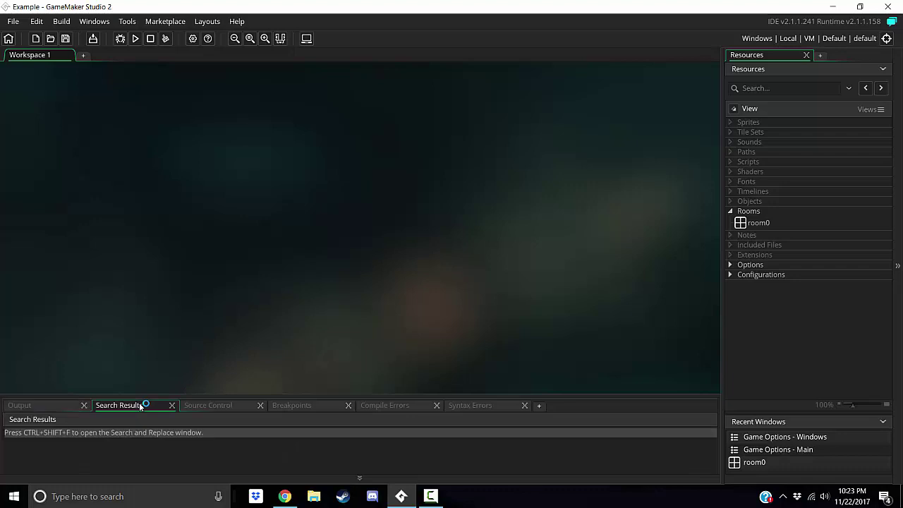
click(193, 405)
click(60, 408)
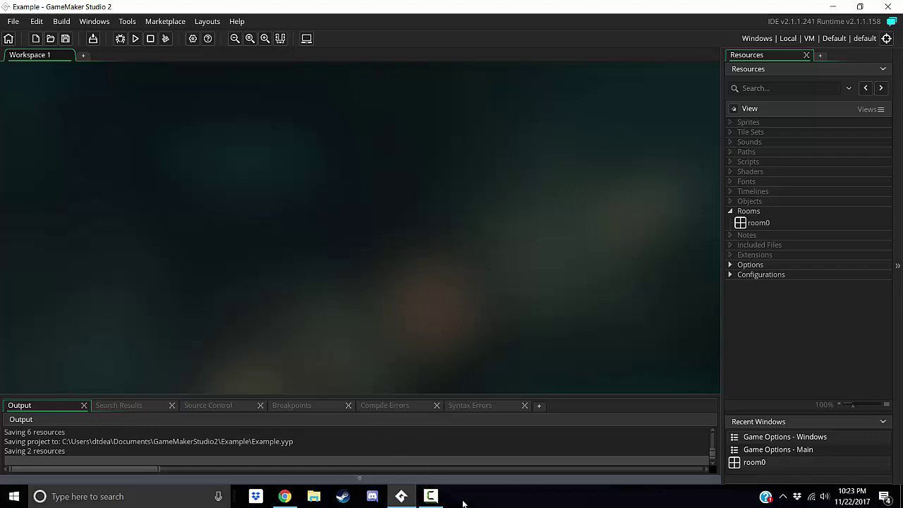
click(430, 497)
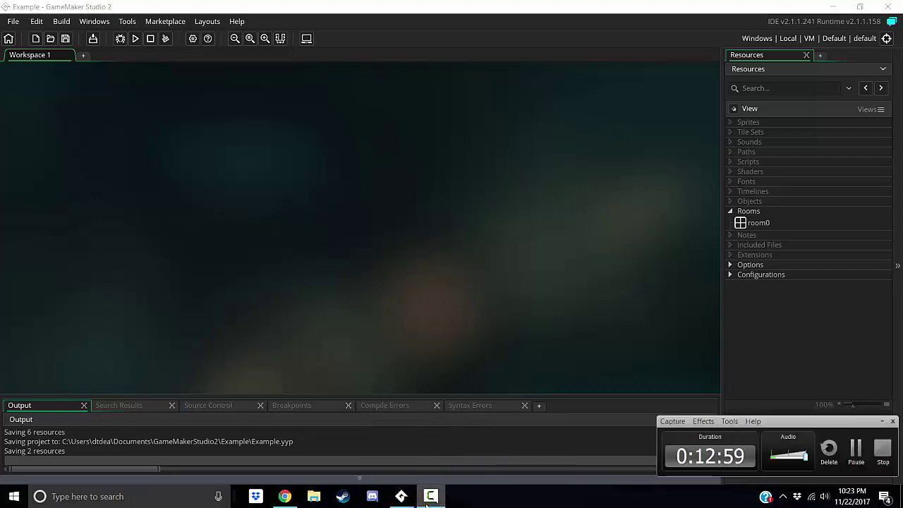